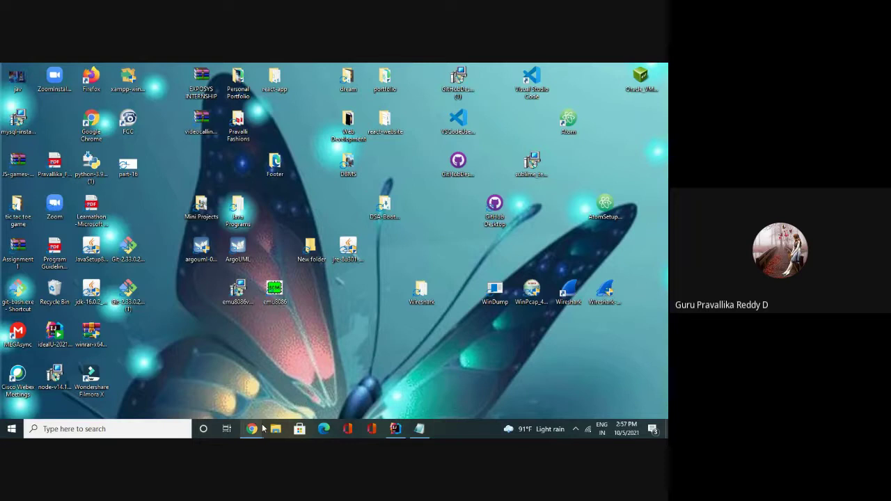
In the browser, go from the MySQL downloads page to Community (GPL) Downloads
{"action": "left_click", "coordinate": [252, 429]}
{"action": "left_click_drag", "start_coordinate": [145, 120], "coordinate": [85, 119]}
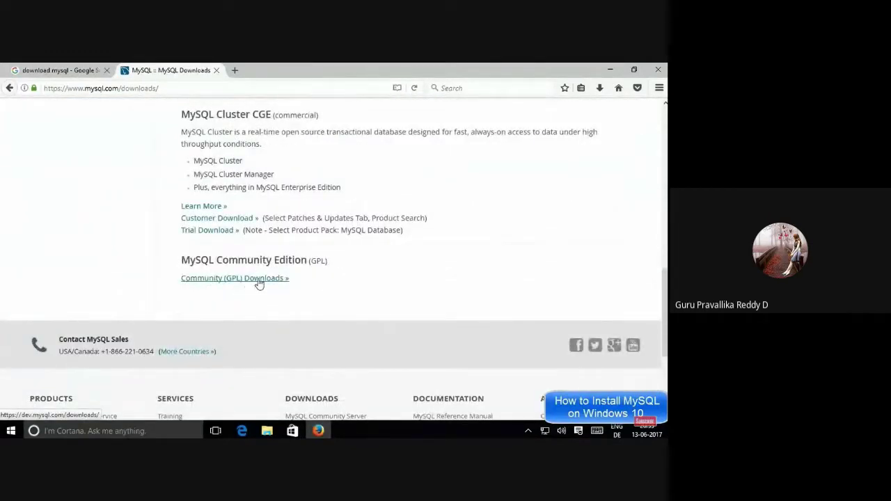
{"action": "left_click", "coordinate": [223, 280]}
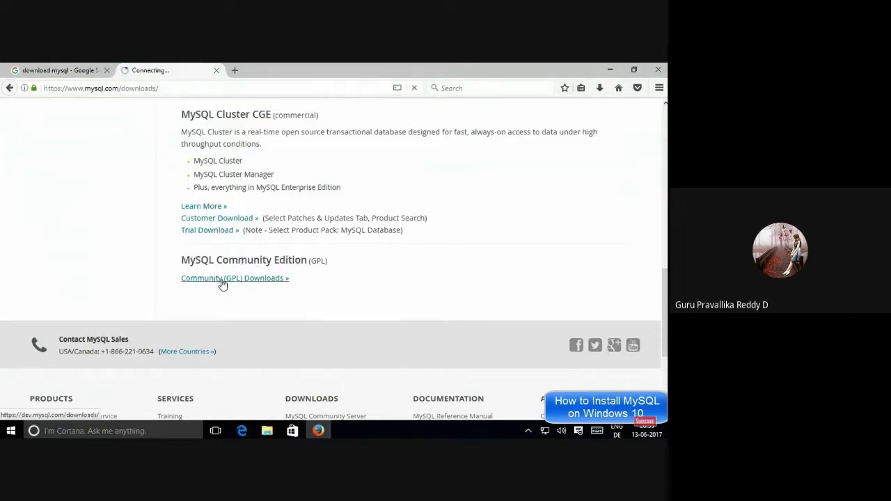
{"action": "scroll", "coordinate": [344, 272], "scroll_direction": "down", "scroll_amount": 6}
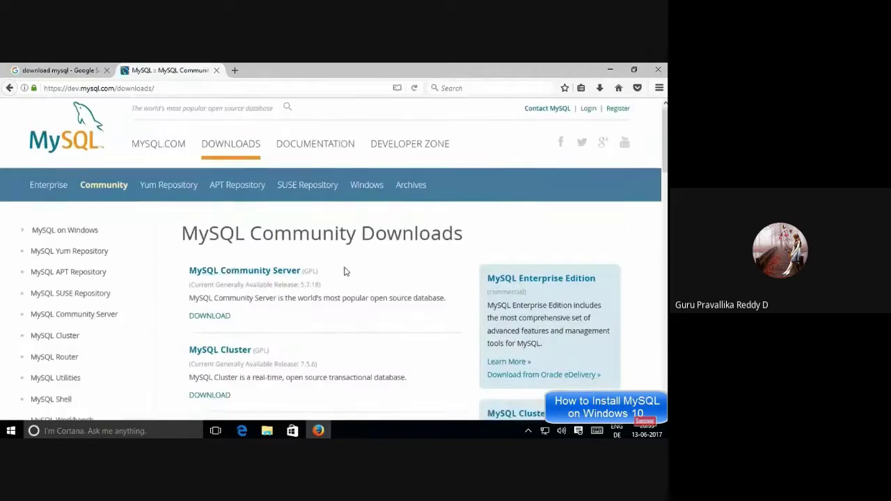
{"action": "scroll", "coordinate": [343, 264], "scroll_direction": "up", "scroll_amount": 5}
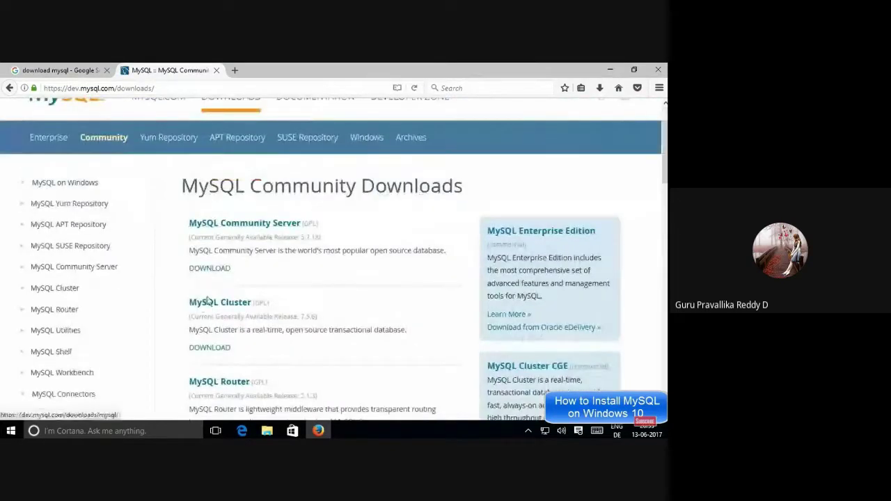
{"action": "scroll", "coordinate": [292, 366], "scroll_direction": "down", "scroll_amount": 3}
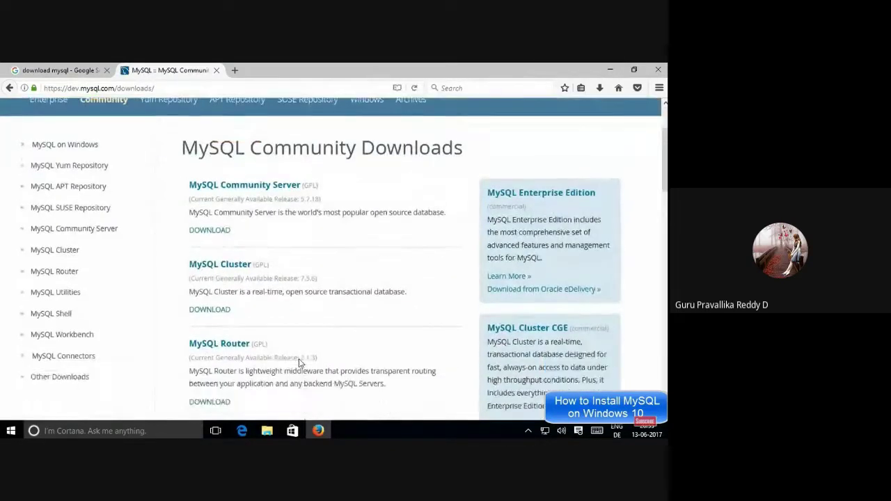
{"action": "scroll", "coordinate": [264, 351], "scroll_direction": "up", "scroll_amount": 3}
{"action": "scroll", "coordinate": [257, 347], "scroll_direction": "up", "scroll_amount": 1}
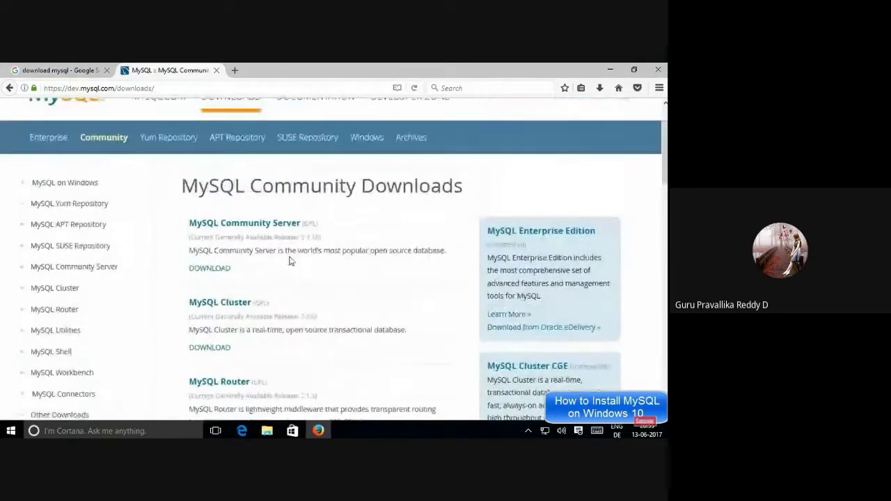
Open MySQL Community Server downloads, keeping Microsoft Windows and All OS versions
{"action": "left_click", "coordinate": [239, 224]}
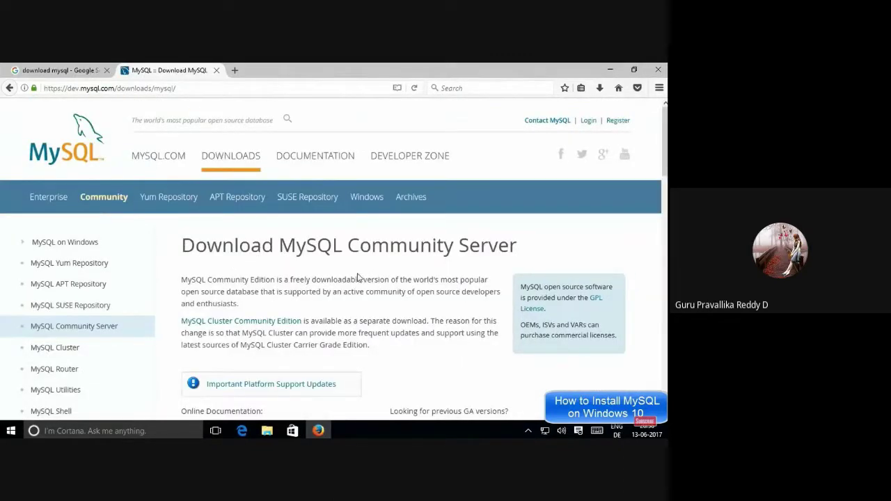
{"action": "scroll", "coordinate": [358, 277], "scroll_direction": "down", "scroll_amount": 7}
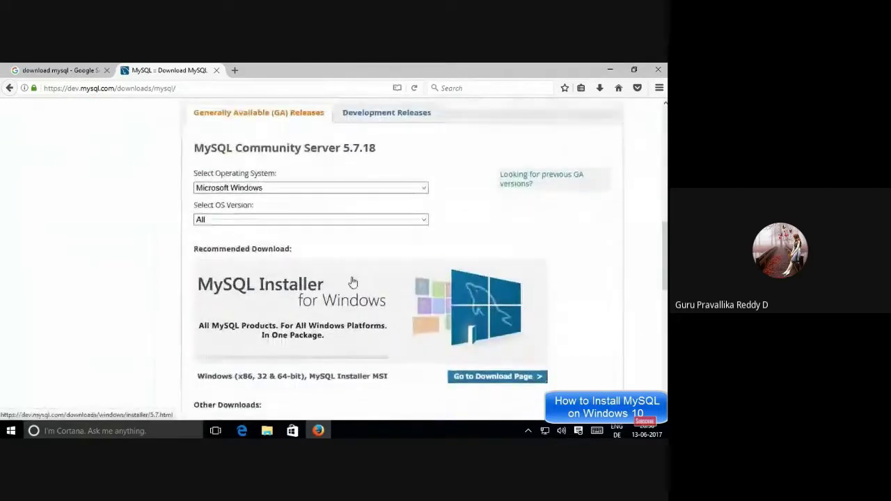
{"action": "left_click", "coordinate": [237, 200]}
{"action": "left_click", "coordinate": [223, 218]}
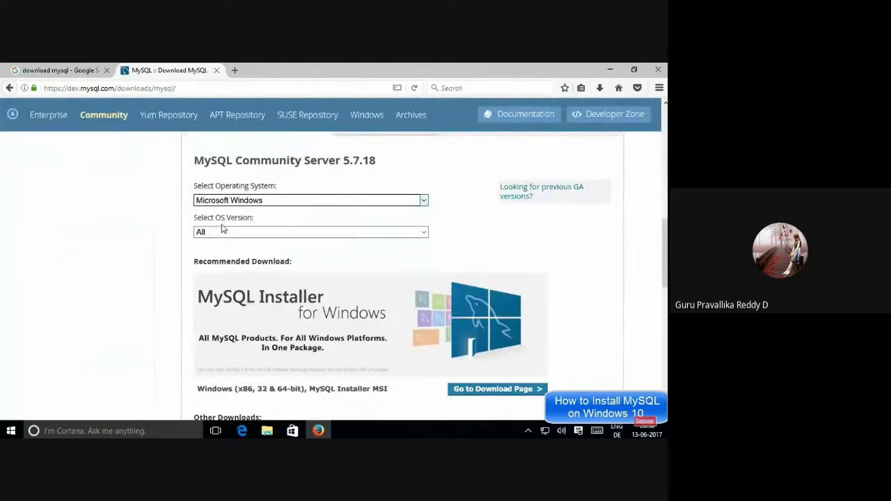
{"action": "left_click", "coordinate": [203, 227]}
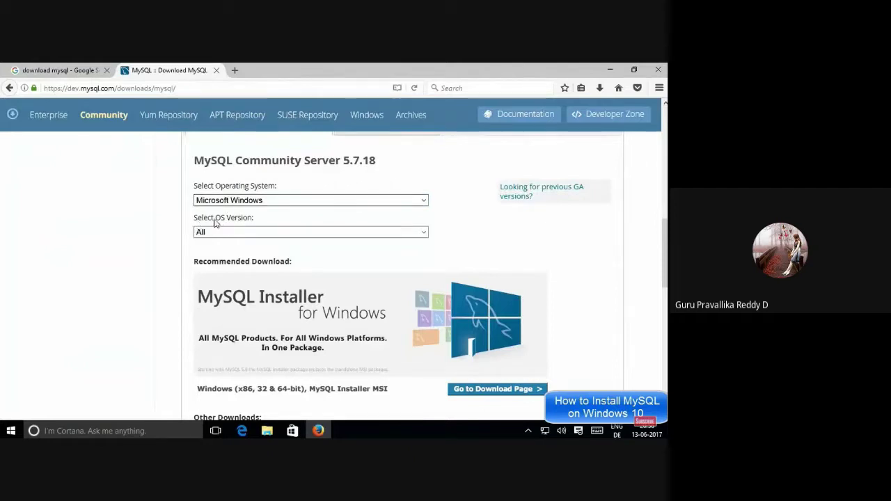
{"action": "left_click", "coordinate": [219, 233]}
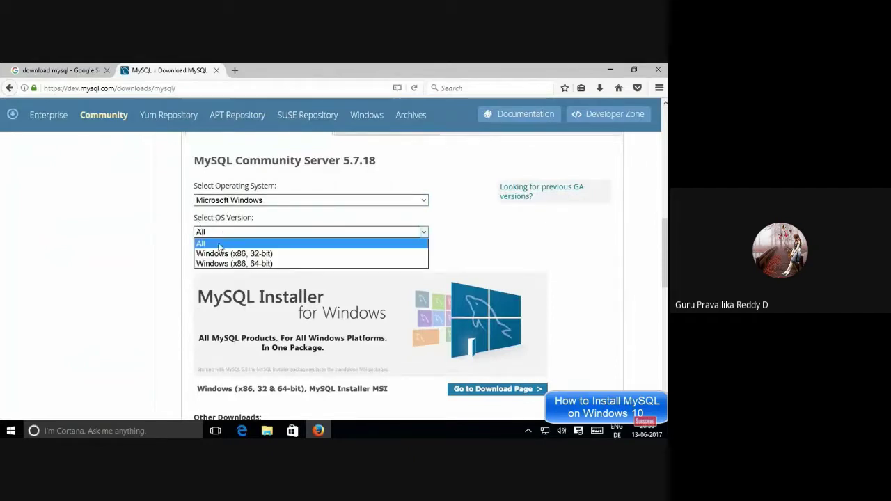
{"action": "left_click", "coordinate": [184, 260]}
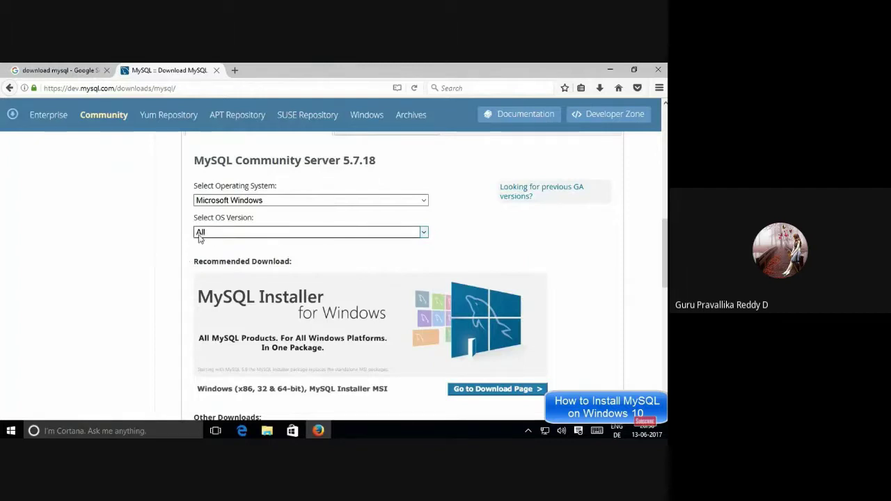
Scroll down to the Other Downloads section of the Community Server page
{"action": "scroll", "coordinate": [190, 266], "scroll_direction": "down", "scroll_amount": 3}
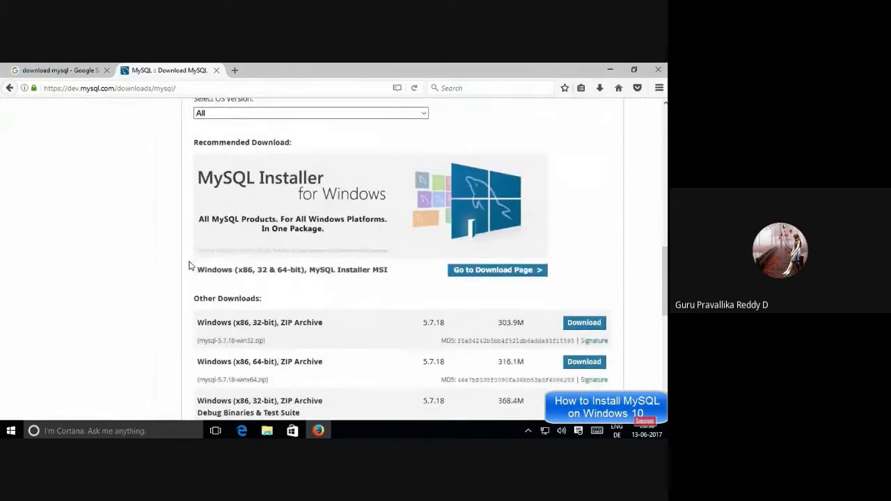
{"action": "scroll", "coordinate": [237, 275], "scroll_direction": "down", "scroll_amount": 2}
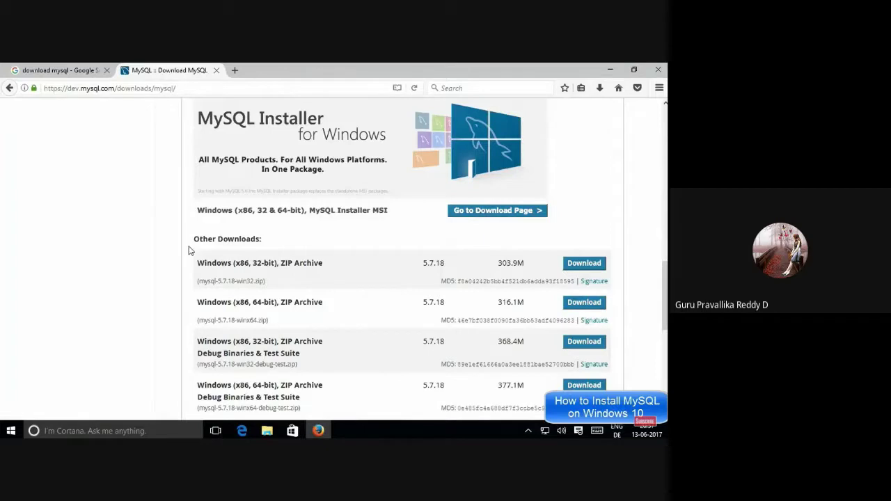
{"action": "left_click_drag", "start_coordinate": [190, 241], "coordinate": [270, 243]}
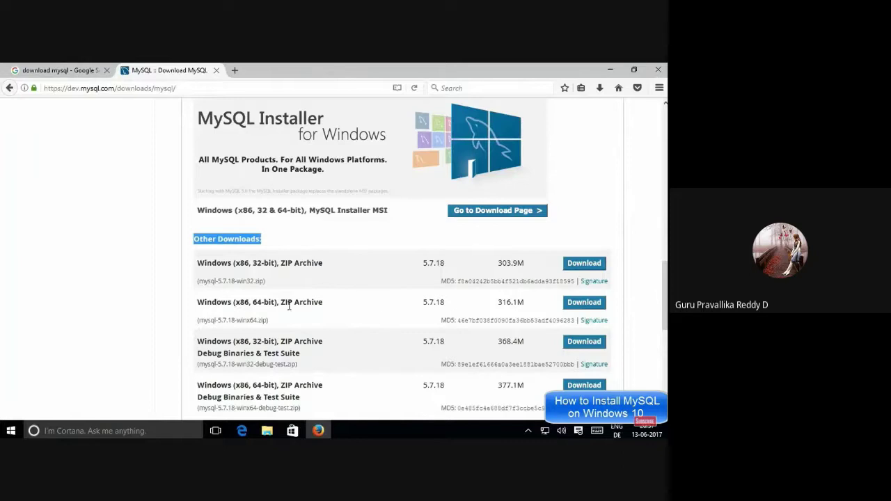
{"action": "scroll", "coordinate": [378, 302], "scroll_direction": "down", "scroll_amount": 3}
{"action": "scroll", "coordinate": [392, 293], "scroll_direction": "up", "scroll_amount": 5}
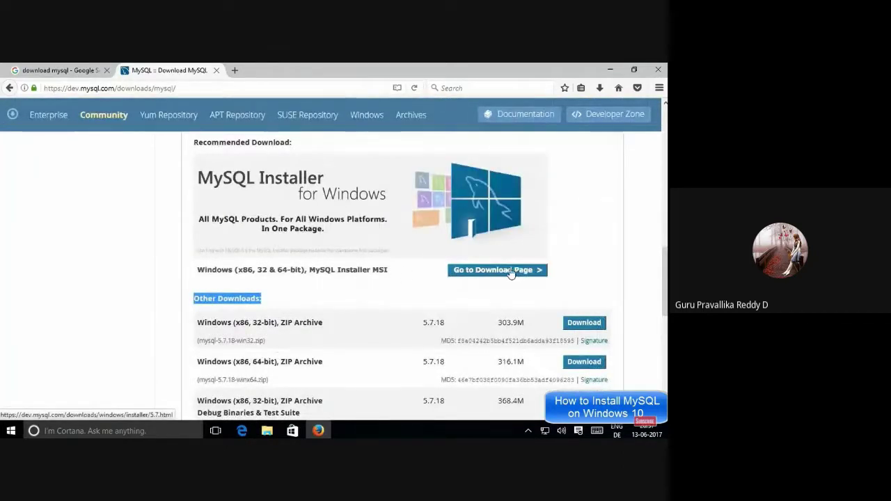
Open the MySQL Installer 5.7.18 download page and note the 18.5M web installer
{"action": "left_click", "coordinate": [489, 274]}
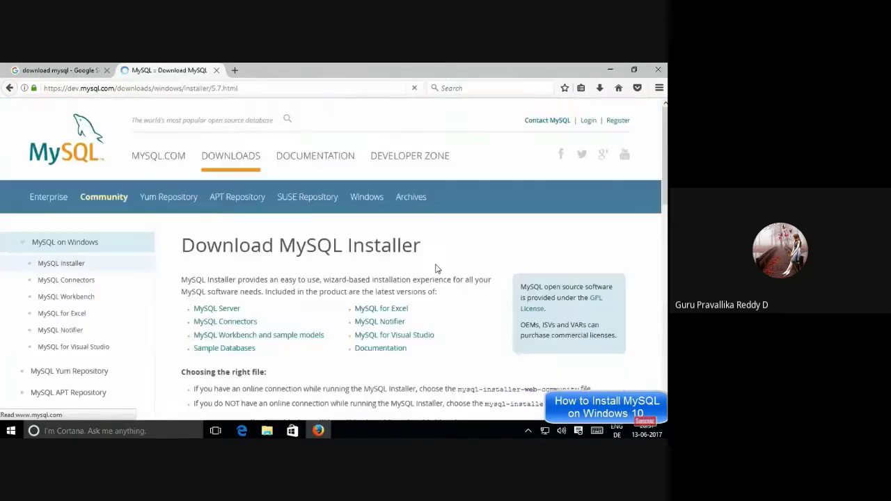
{"action": "scroll", "coordinate": [436, 268], "scroll_direction": "down", "scroll_amount": 5}
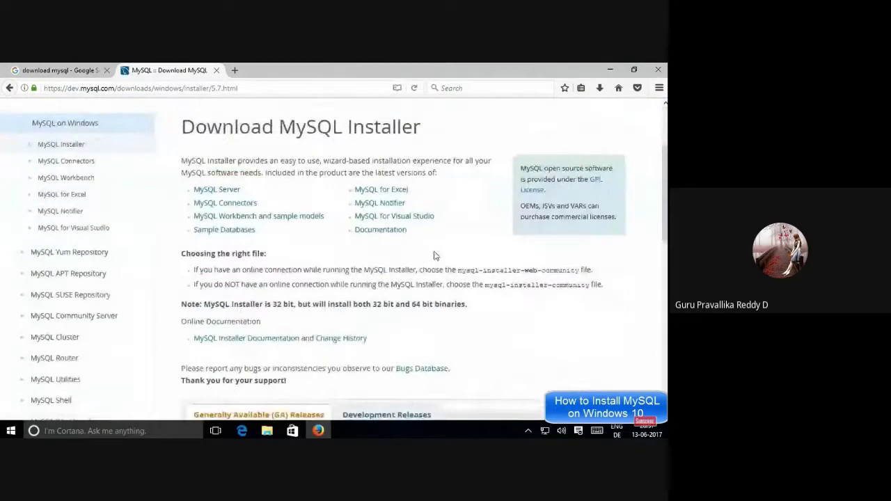
{"action": "scroll", "coordinate": [434, 256], "scroll_direction": "down", "scroll_amount": 3}
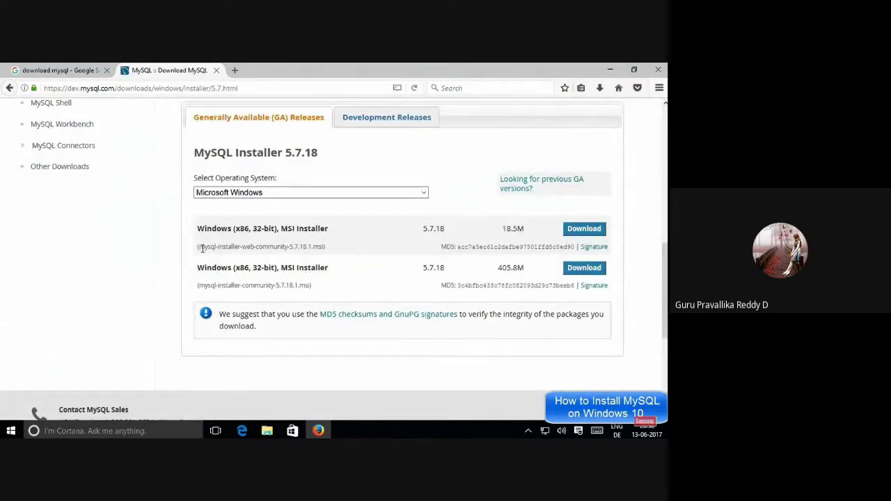
{"action": "left_click_drag", "start_coordinate": [198, 247], "coordinate": [273, 249]}
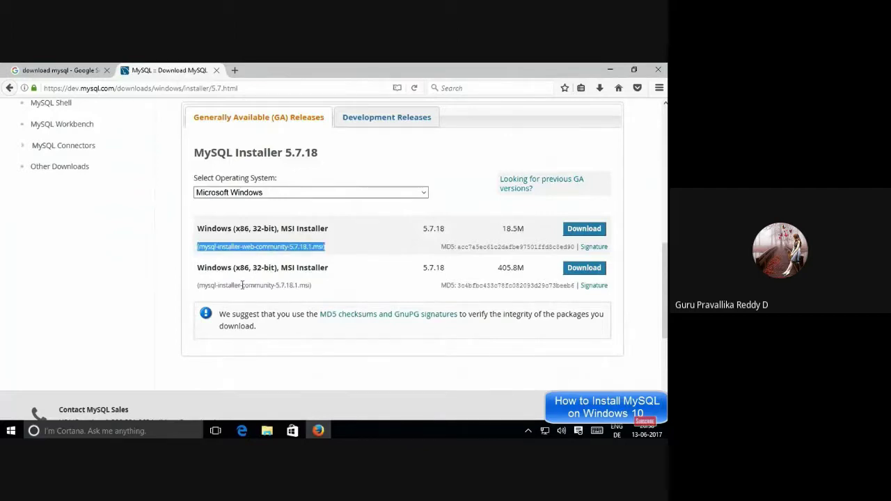
{"action": "left_click_drag", "start_coordinate": [525, 228], "coordinate": [504, 228]}
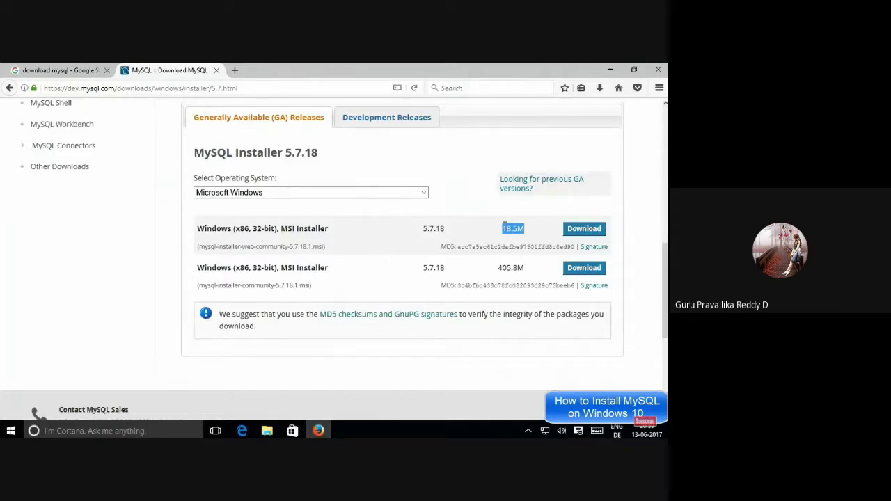
{"action": "left_click", "coordinate": [504, 228]}
Review the full MSI installer row with its name, version and 405.8M size
{"action": "left_click_drag", "start_coordinate": [500, 267], "coordinate": [526, 271]}
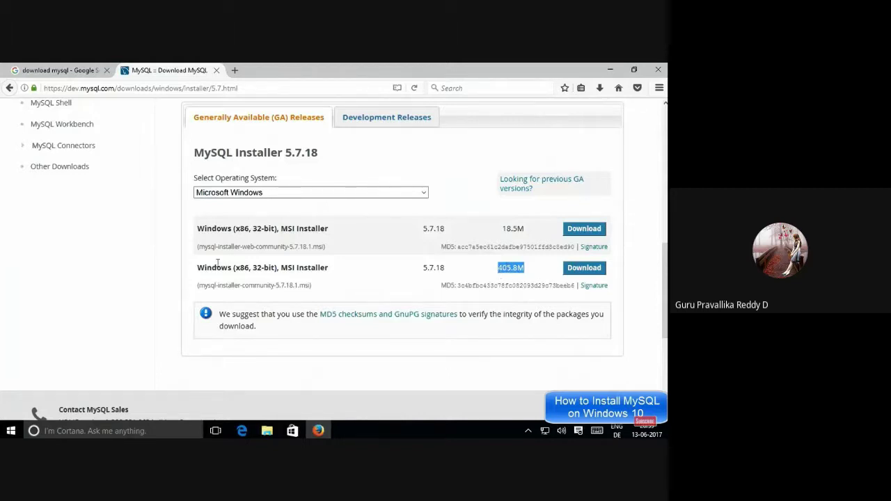
{"action": "left_click_drag", "start_coordinate": [198, 268], "coordinate": [529, 270]}
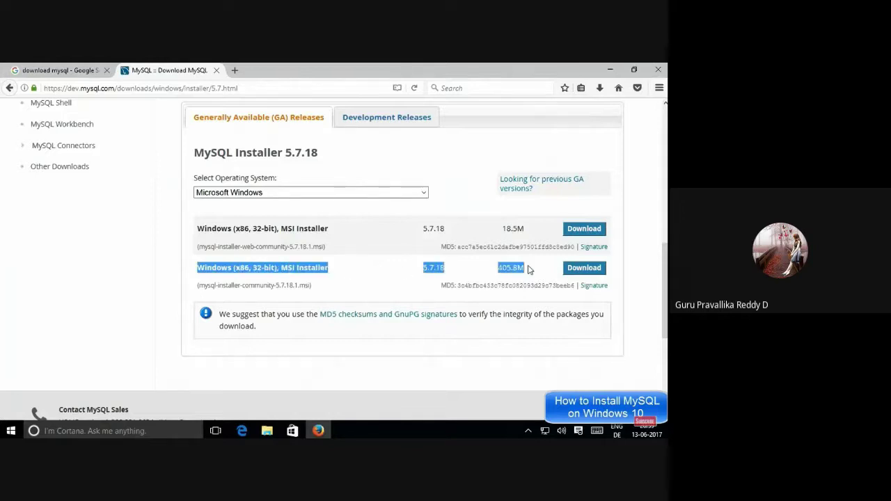
{"action": "left_click", "coordinate": [500, 270]}
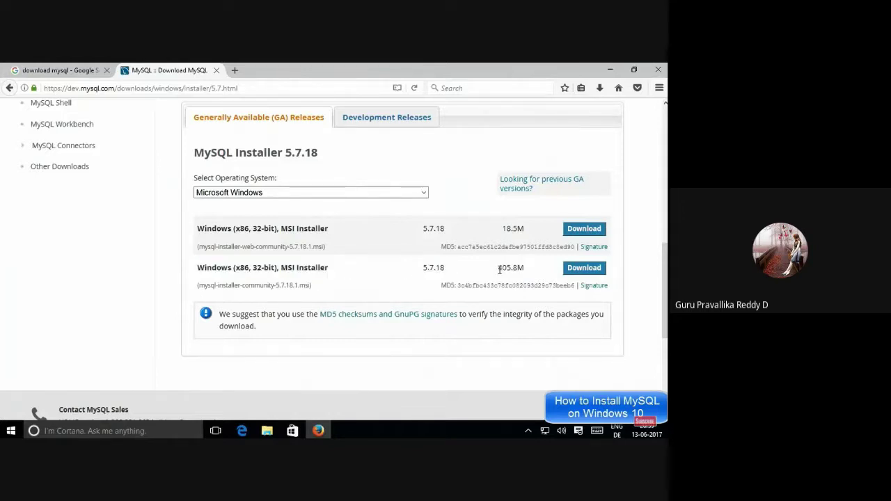
{"action": "double_click", "coordinate": [510, 268]}
{"action": "left_click", "coordinate": [543, 270]}
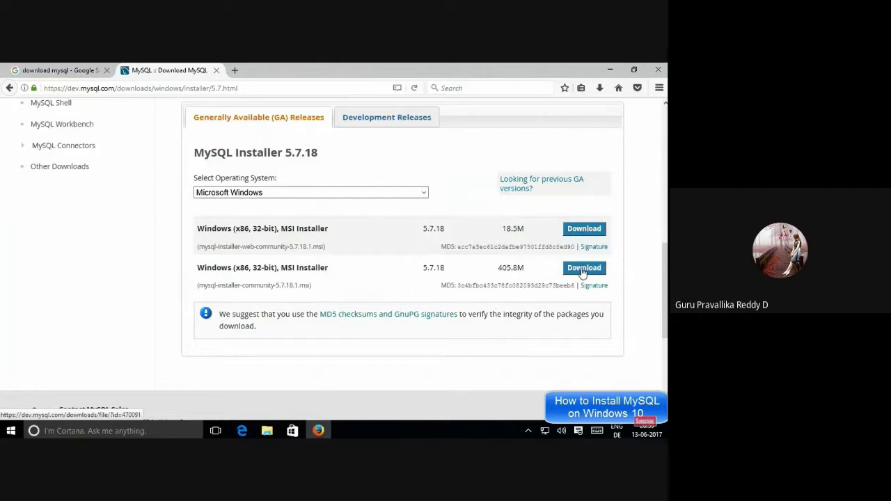
Choose the 405.8M full installer and start the download without logging in
{"action": "left_click", "coordinate": [582, 270]}
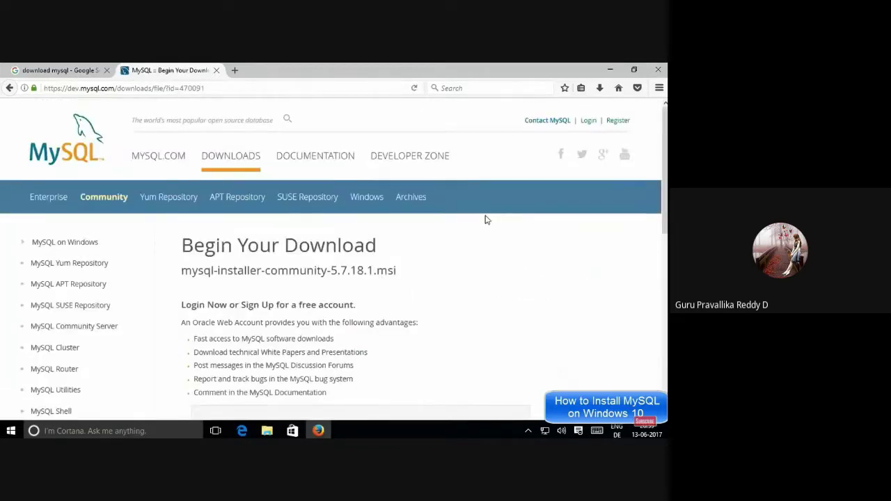
{"action": "scroll", "coordinate": [480, 222], "scroll_direction": "down", "scroll_amount": 5}
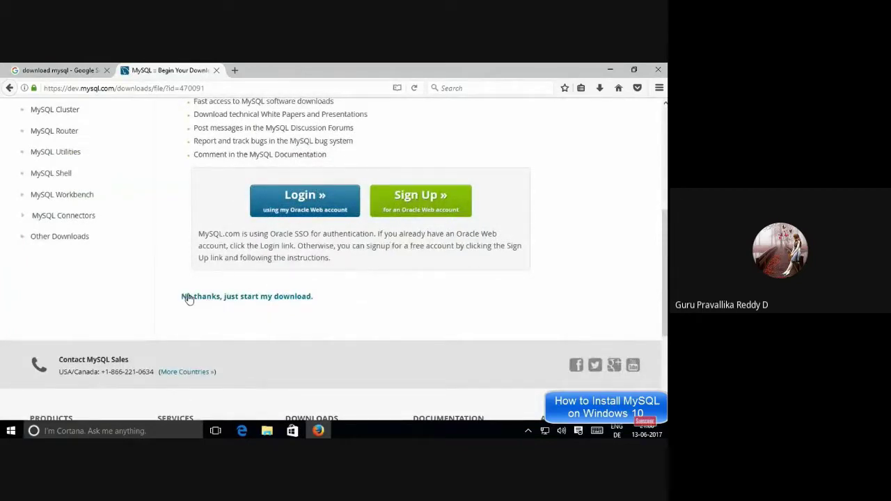
{"action": "left_click_drag", "start_coordinate": [181, 297], "coordinate": [322, 301]}
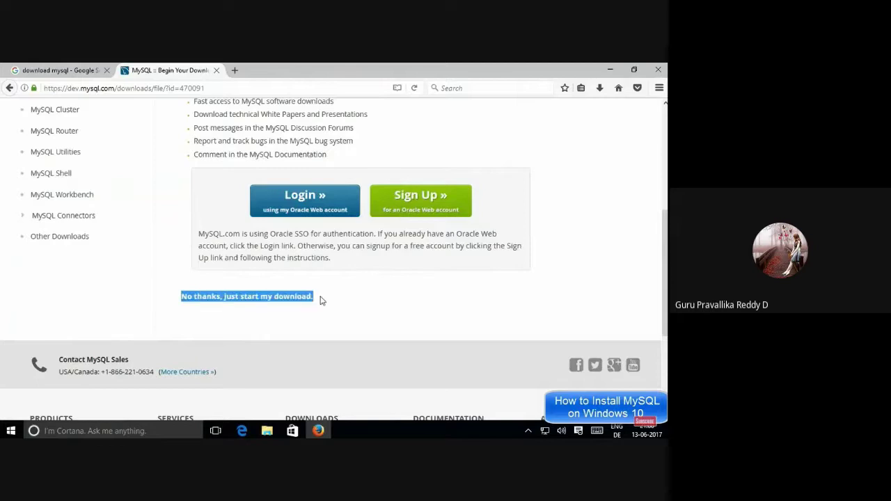
{"action": "left_click", "coordinate": [268, 301]}
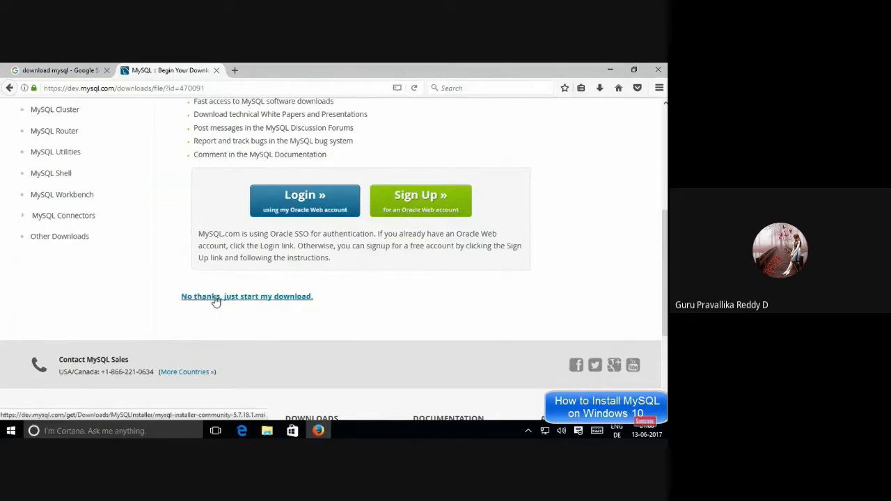
{"action": "left_click", "coordinate": [254, 299]}
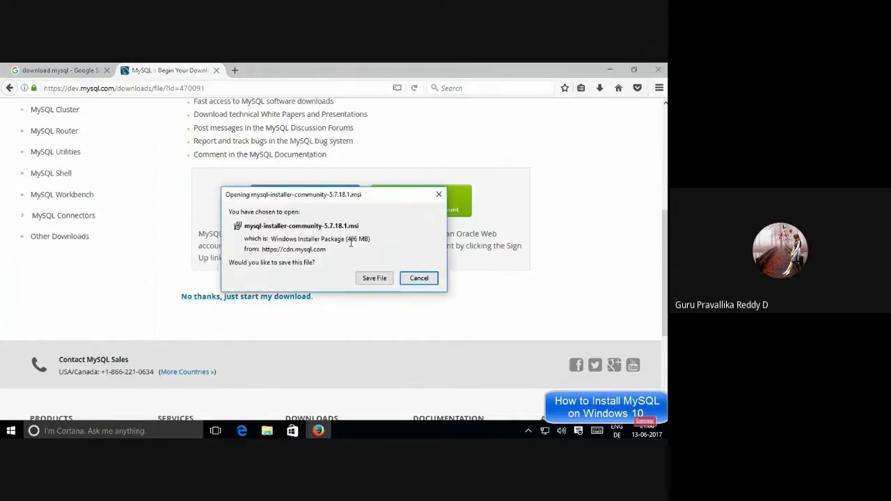
Save mysql-installer-community-5.7.18.1.msi, then cancel it in the Firefox Downloads panel
{"action": "left_click_drag", "start_coordinate": [346, 240], "coordinate": [366, 240]}
{"action": "left_click", "coordinate": [367, 241]}
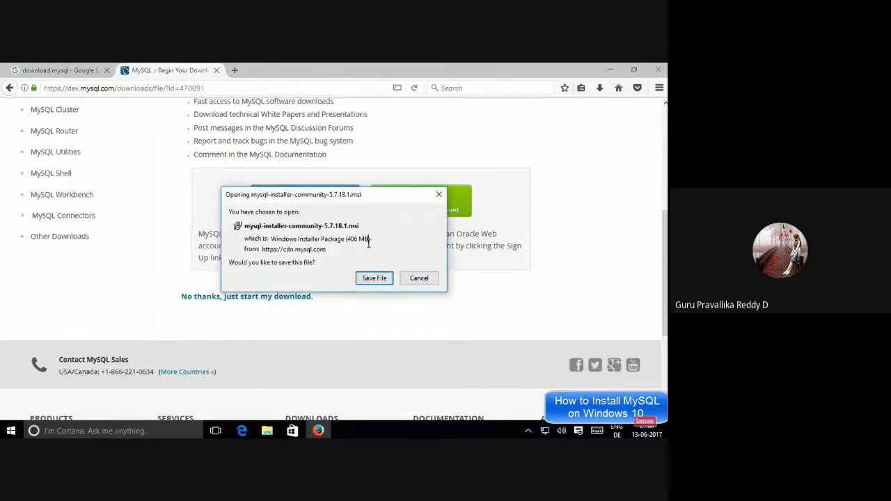
{"action": "left_click", "coordinate": [365, 279]}
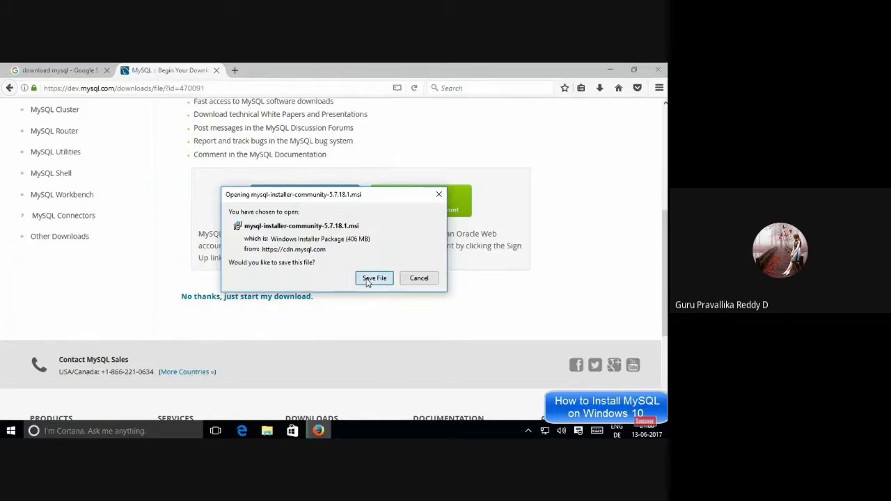
{"action": "left_click", "coordinate": [599, 89]}
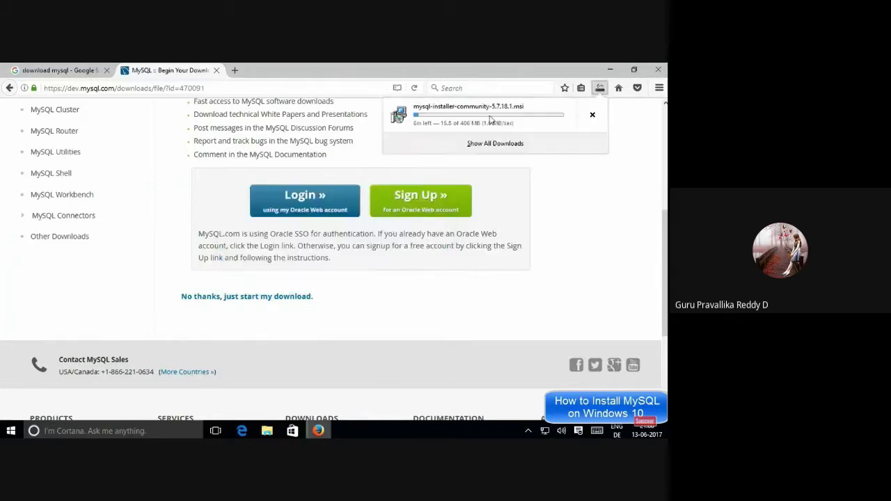
{"action": "left_click", "coordinate": [600, 88]}
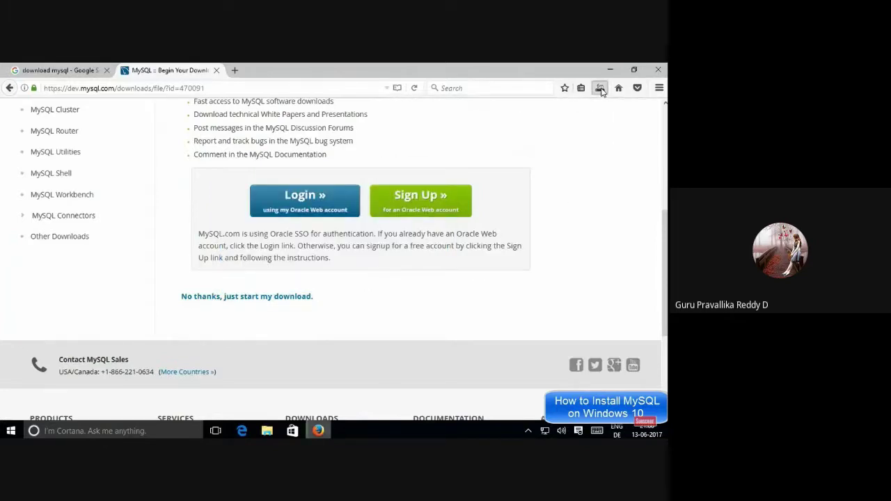
{"action": "left_click", "coordinate": [599, 88]}
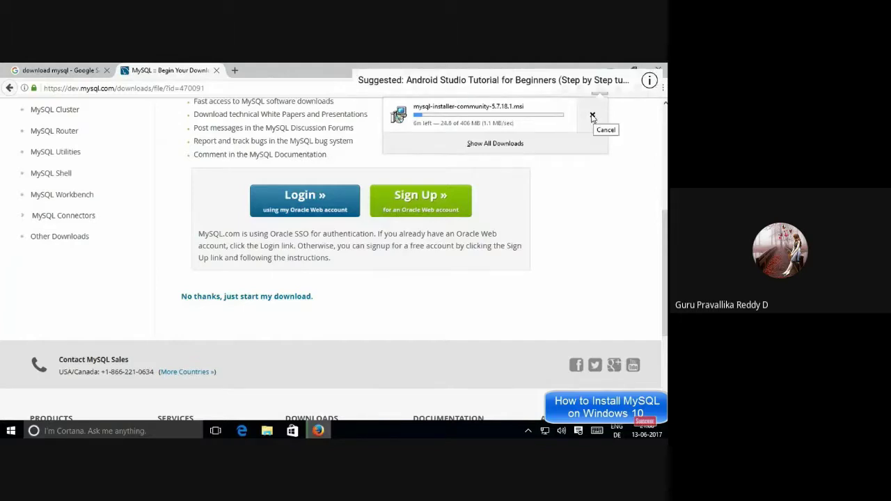
{"action": "left_click", "coordinate": [593, 117]}
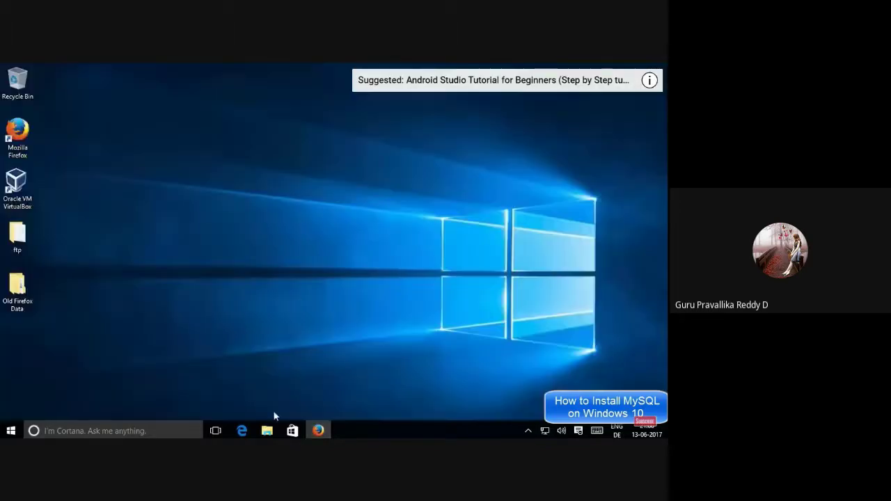
Launch mysql-installer-community-5.7.18.1.msi from Downloads > mysql and allow it to install
{"action": "left_click", "coordinate": [267, 431]}
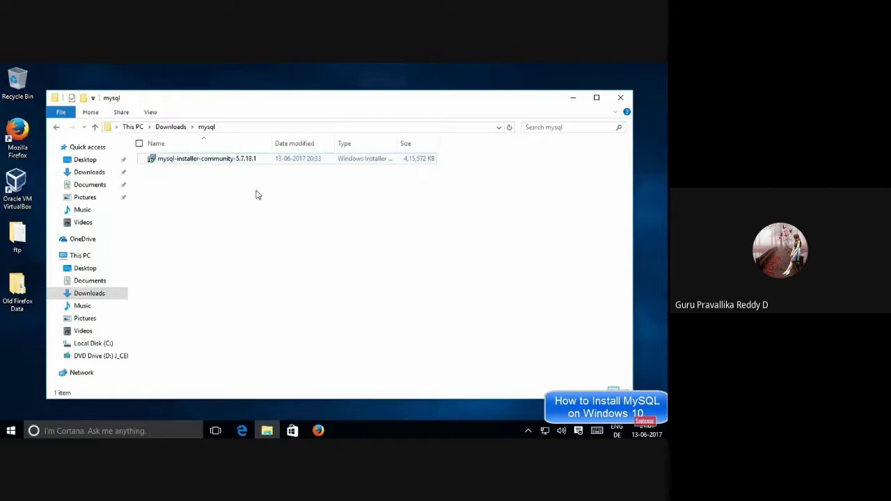
{"action": "double_click", "coordinate": [225, 159]}
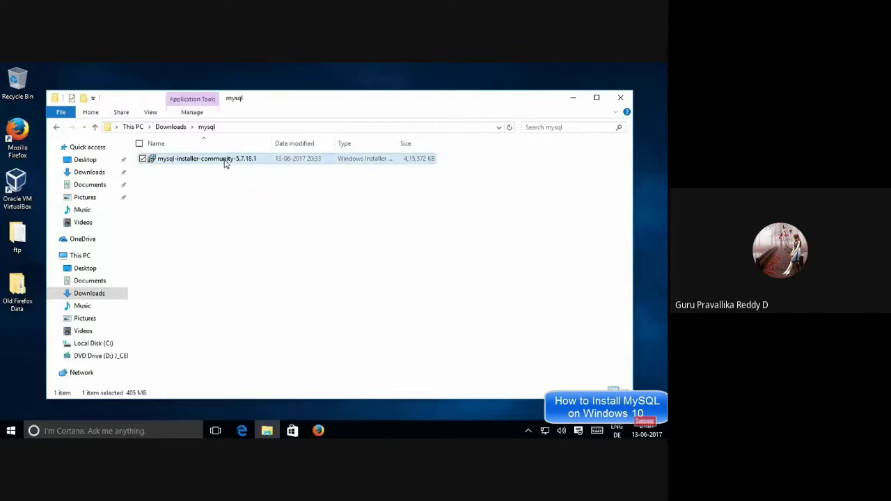
{"action": "left_click", "coordinate": [573, 98]}
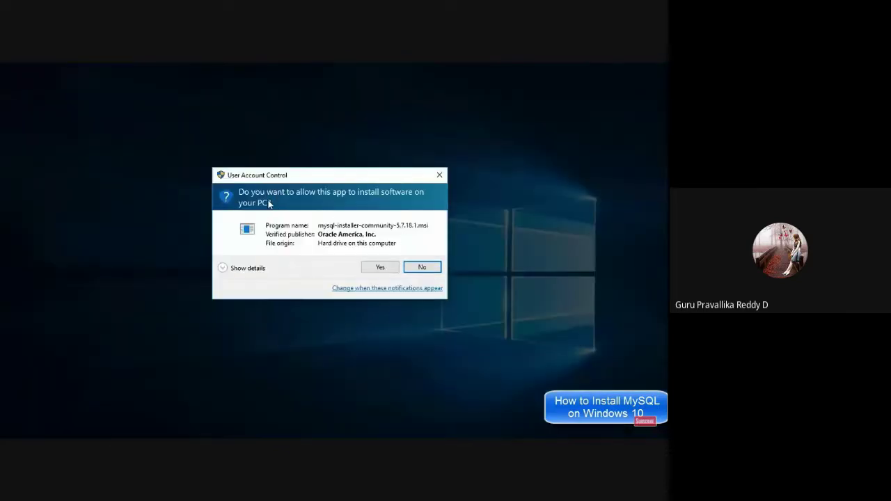
{"action": "left_click", "coordinate": [377, 269]}
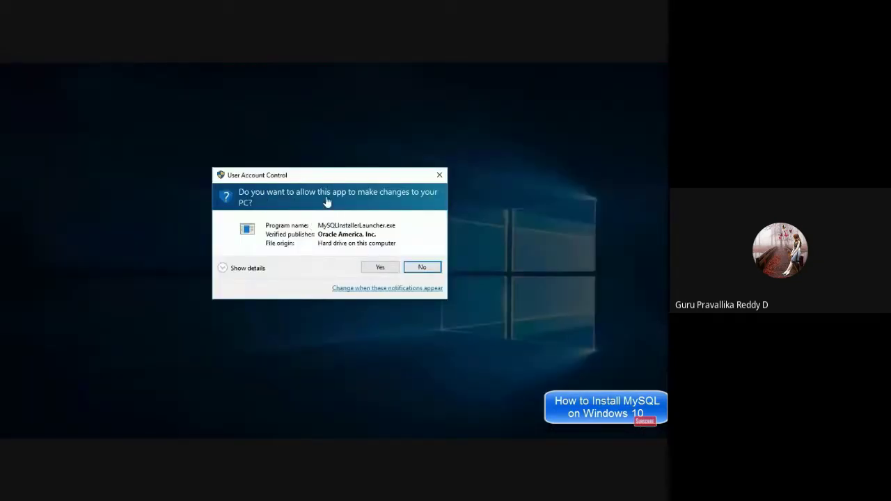
Allow the installer launcher, accept the MySQL license terms, and continue
{"action": "left_click", "coordinate": [380, 268]}
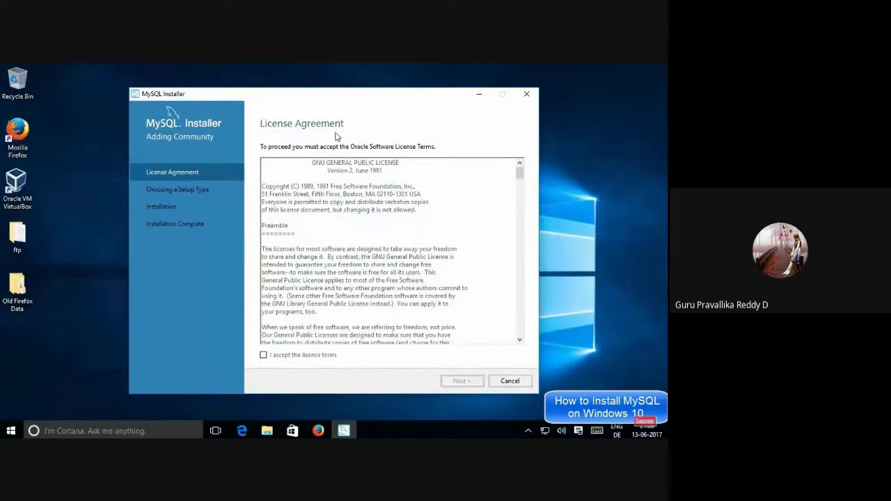
{"action": "left_click_drag", "start_coordinate": [519, 174], "coordinate": [518, 346]}
{"action": "left_click", "coordinate": [263, 356]}
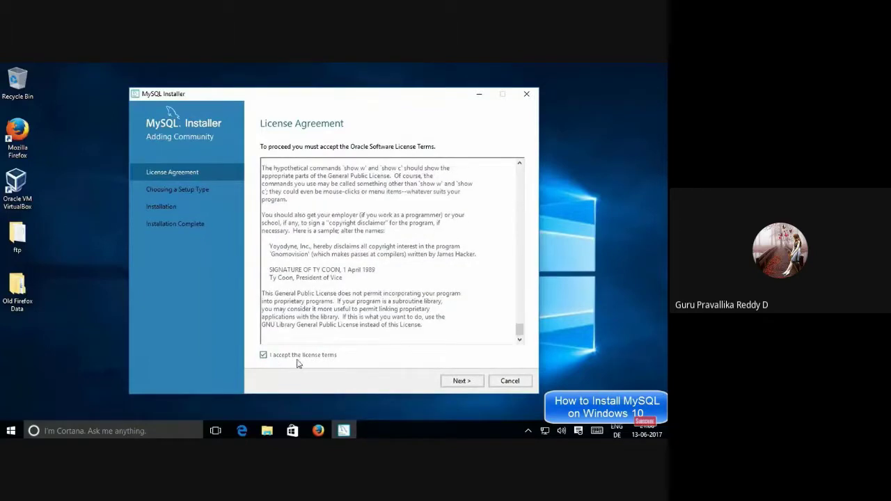
{"action": "left_click", "coordinate": [461, 382]}
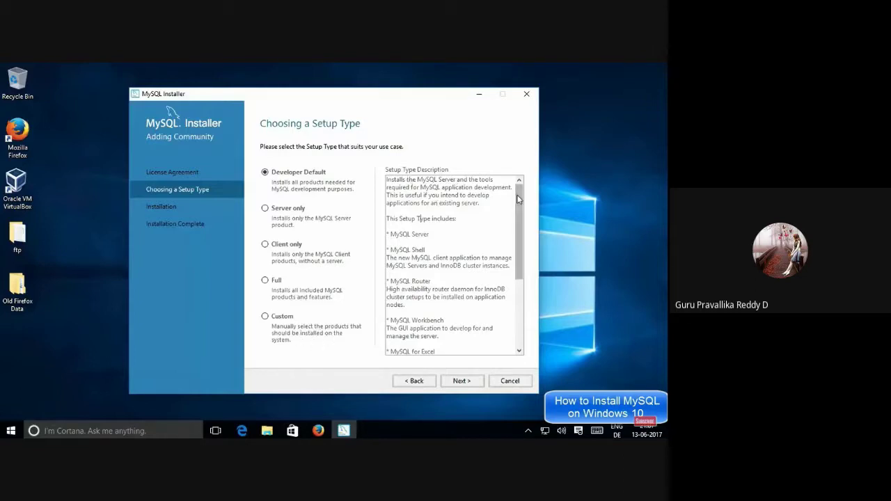
Read the Developer Default description covering MySQL Shell, Router and Workbench
{"action": "left_click_drag", "start_coordinate": [517, 213], "coordinate": [517, 184]}
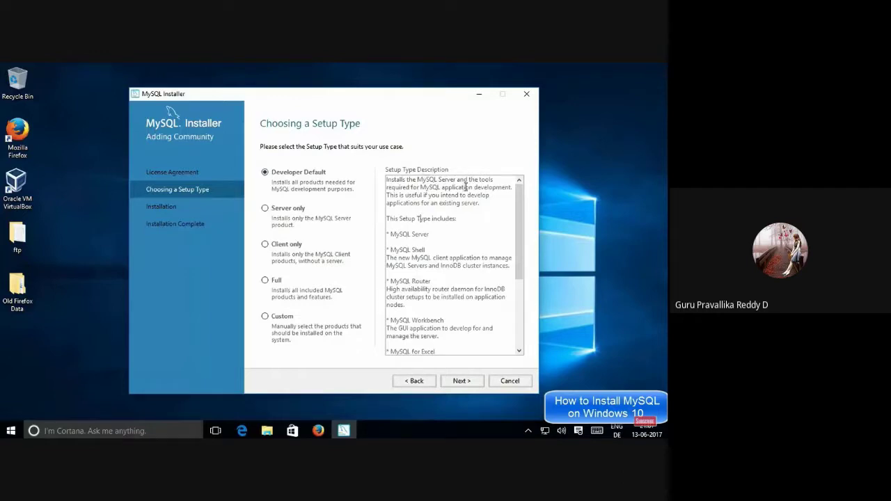
{"action": "left_click_drag", "start_coordinate": [428, 235], "coordinate": [390, 258]}
{"action": "scroll", "coordinate": [440, 250], "scroll_direction": "down", "scroll_amount": 1}
{"action": "left_click", "coordinate": [398, 259]}
{"action": "scroll", "coordinate": [418, 256], "scroll_direction": "down", "scroll_amount": 1}
{"action": "left_click_drag", "start_coordinate": [446, 274], "coordinate": [421, 274]}
{"action": "triple_click", "coordinate": [422, 274]}
{"action": "scroll", "coordinate": [423, 272], "scroll_direction": "down", "scroll_amount": 1}
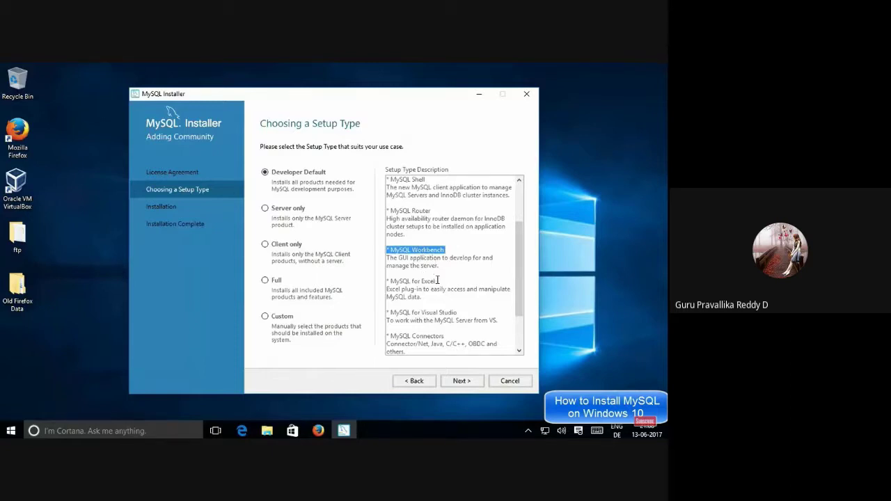
Continue through the description's MySQL for Excel, Visual Studio and Connectors entries
{"action": "mouse_move", "coordinate": [435, 280]}
{"action": "left_mouse_down"}
{"action": "mouse_move", "coordinate": [391, 281]}
{"action": "mouse_move", "coordinate": [437, 280]}
{"action": "left_mouse_up"}
{"action": "left_click", "coordinate": [394, 281]}
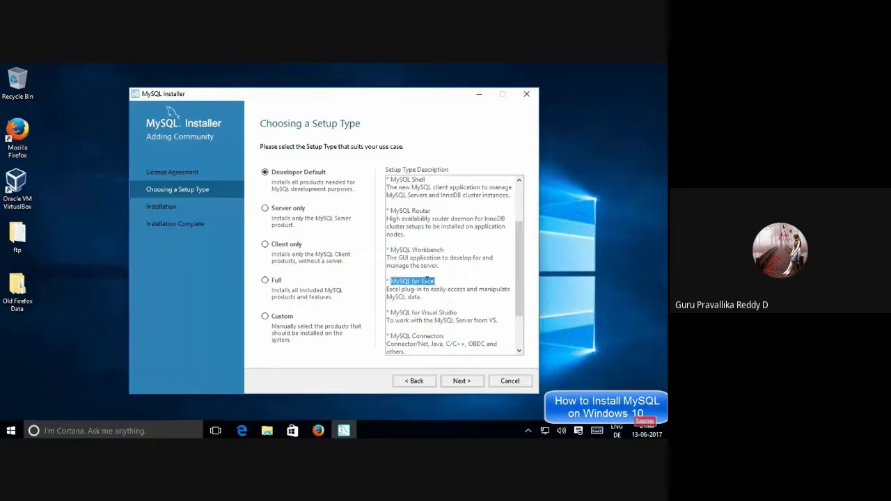
{"action": "scroll", "coordinate": [436, 282], "scroll_direction": "down", "scroll_amount": 1}
{"action": "scroll", "coordinate": [441, 282], "scroll_direction": "down", "scroll_amount": 1}
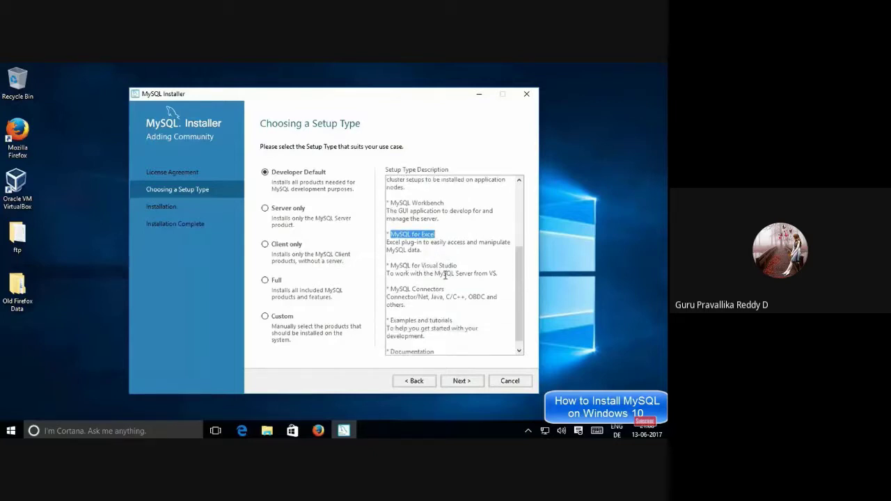
{"action": "mouse_move", "coordinate": [460, 267]}
{"action": "left_mouse_down"}
{"action": "mouse_move", "coordinate": [390, 265]}
{"action": "mouse_move", "coordinate": [456, 265]}
{"action": "left_mouse_up"}
{"action": "left_click", "coordinate": [391, 265]}
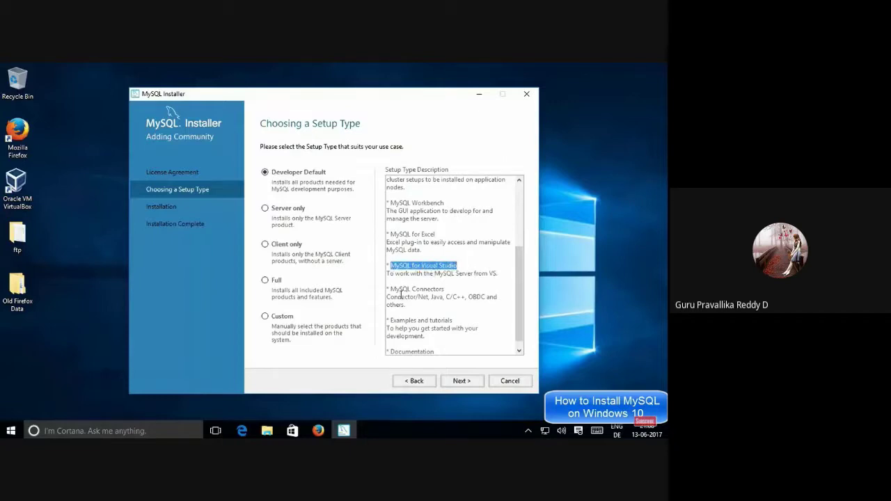
{"action": "left_click", "coordinate": [391, 289]}
{"action": "left_click_drag", "start_coordinate": [391, 289], "coordinate": [486, 297]}
{"action": "left_click", "coordinate": [486, 297]}
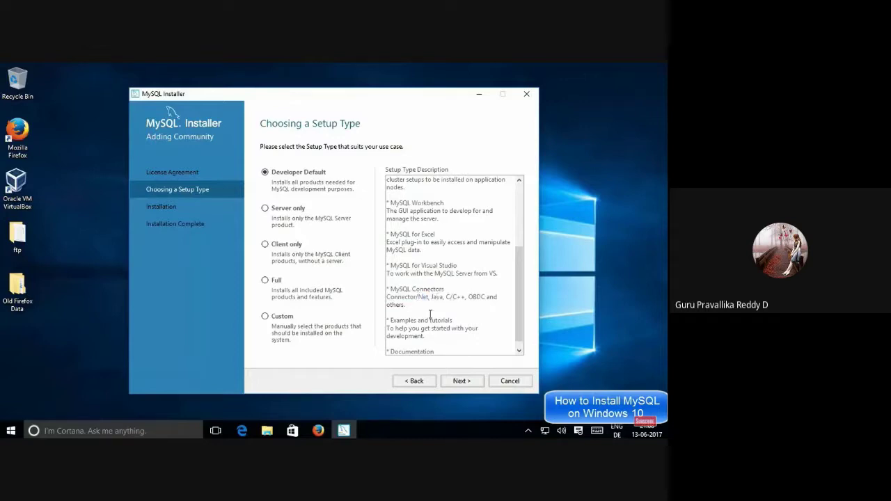
{"action": "left_click", "coordinate": [429, 310]}
{"action": "scroll", "coordinate": [421, 278], "scroll_direction": "up", "scroll_amount": 3}
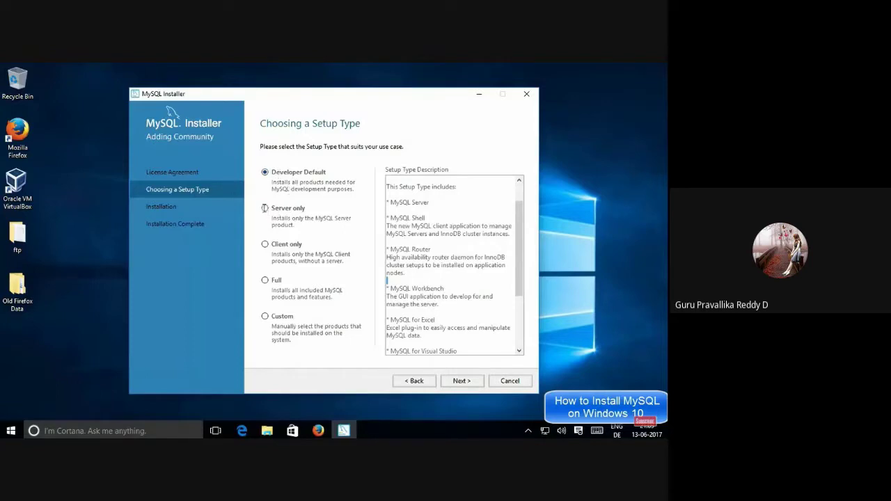
Look at the Full setup type, return to Developer Default, and proceed to Check Requirements
{"action": "left_click", "coordinate": [265, 279]}
{"action": "left_click_drag", "start_coordinate": [451, 217], "coordinate": [404, 188]}
{"action": "left_click", "coordinate": [435, 223]}
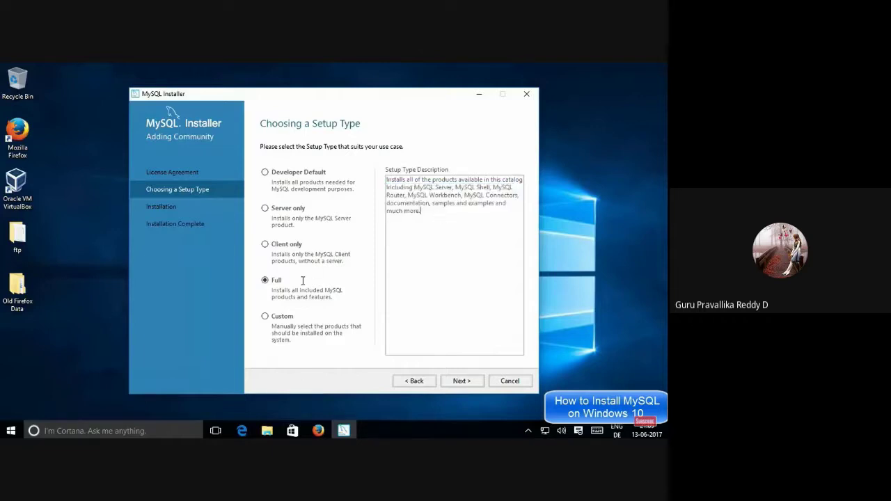
{"action": "left_click", "coordinate": [266, 173]}
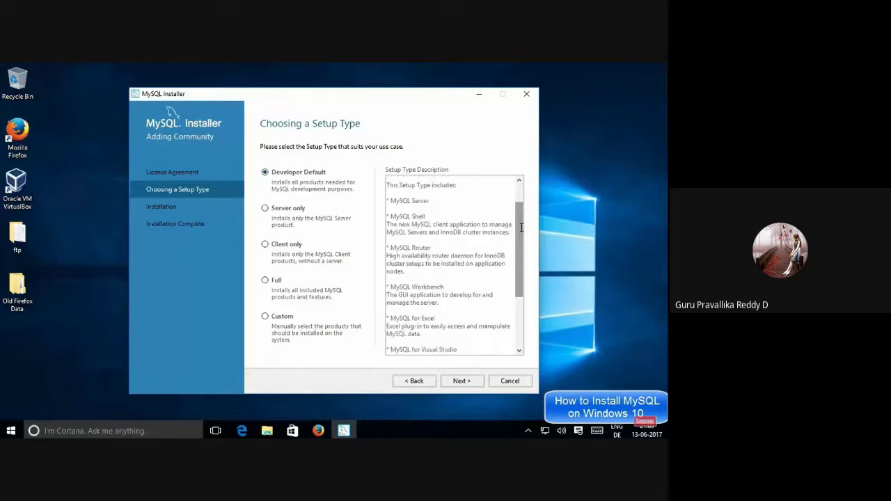
{"action": "left_click", "coordinate": [461, 381]}
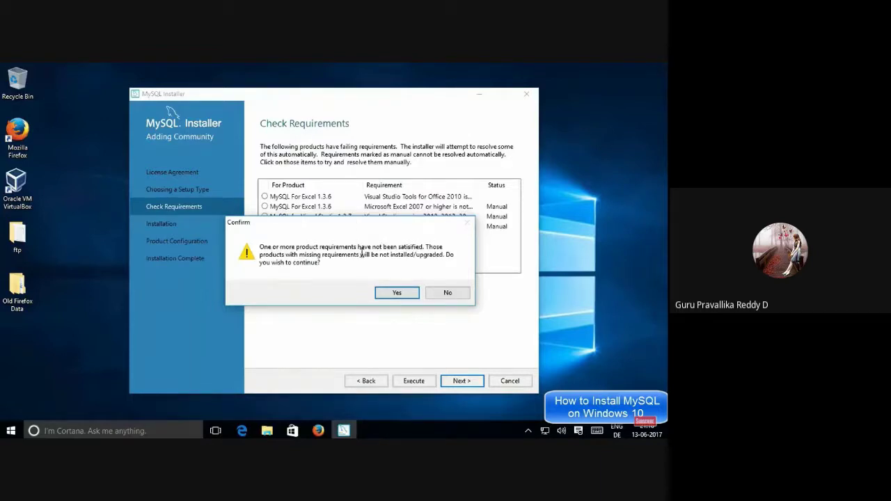
Confirm continuing despite unmet requirements and execute the installation of all thirteen products
{"action": "key", "text": "Return"}
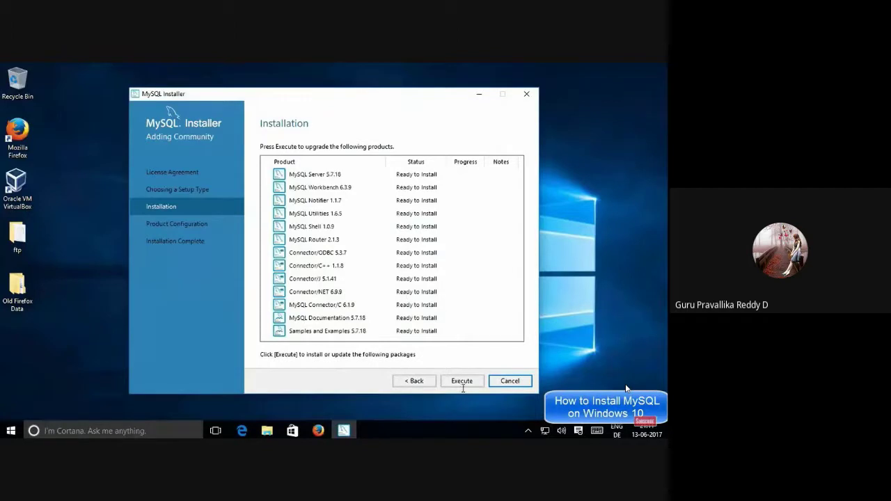
{"action": "left_click", "coordinate": [459, 380]}
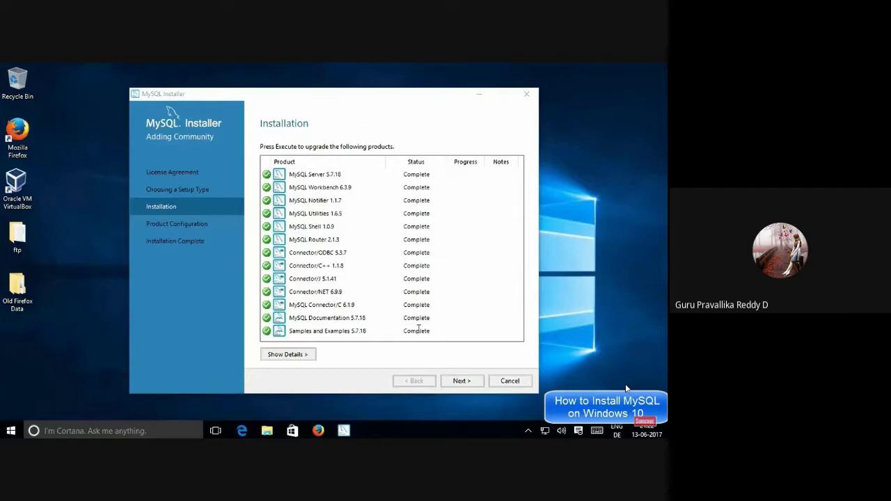
Keep Standalone server with Development Machine config type and port 3306 in Type and Networking
{"action": "left_click", "coordinate": [458, 382]}
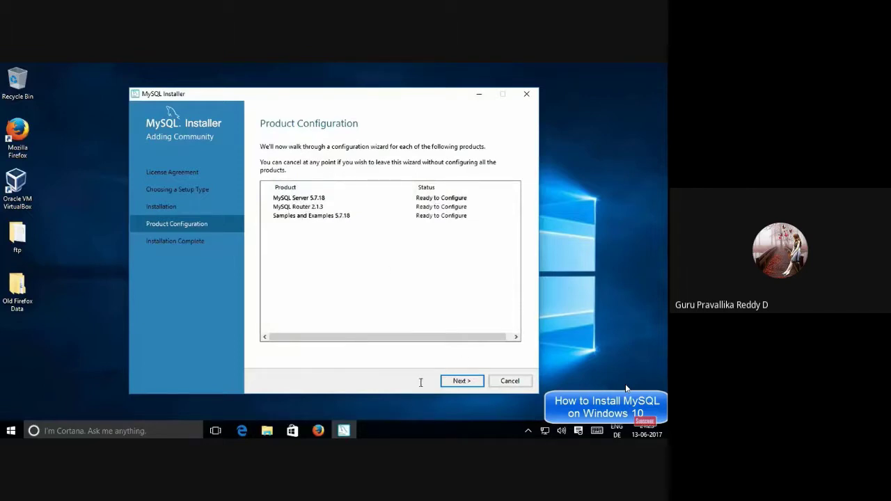
{"action": "left_click", "coordinate": [451, 382]}
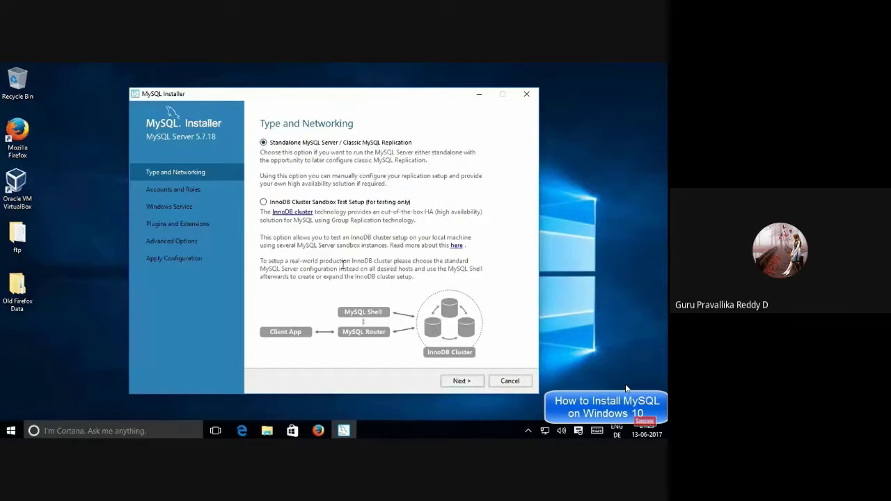
{"action": "left_click", "coordinate": [461, 380]}
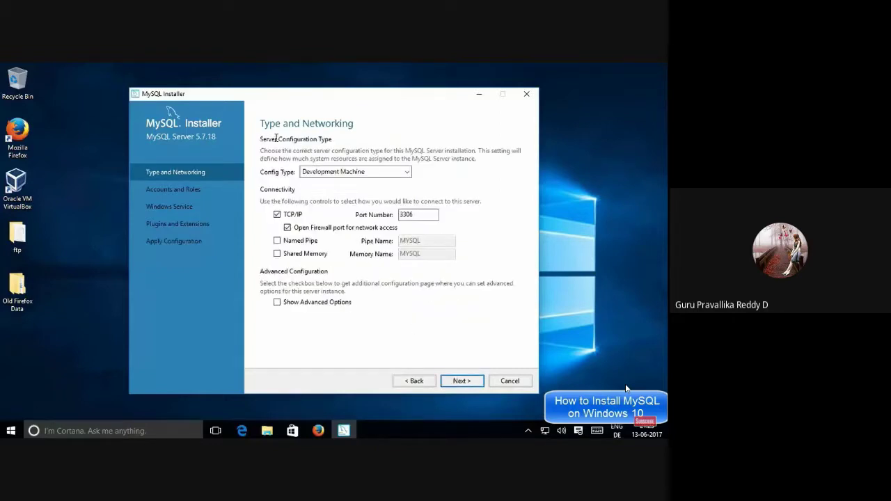
{"action": "left_click", "coordinate": [328, 172]}
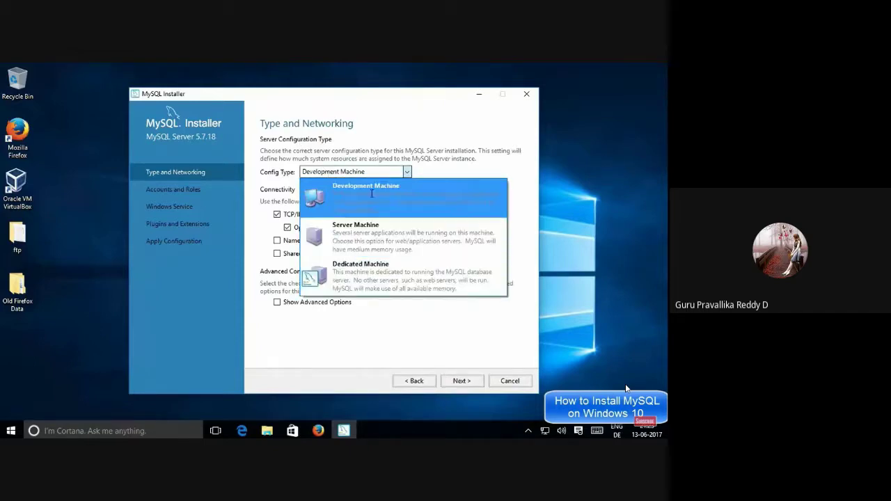
{"action": "left_click", "coordinate": [356, 190]}
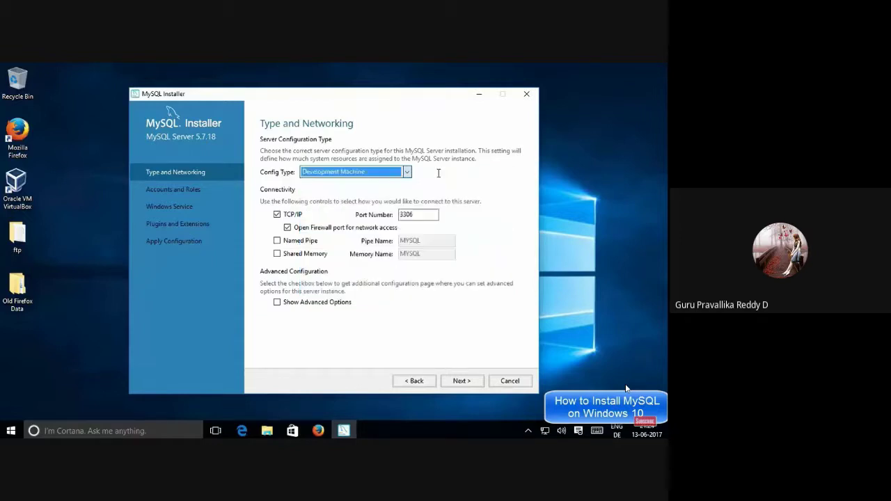
{"action": "left_click", "coordinate": [418, 214]}
{"action": "double_click", "coordinate": [419, 215]}
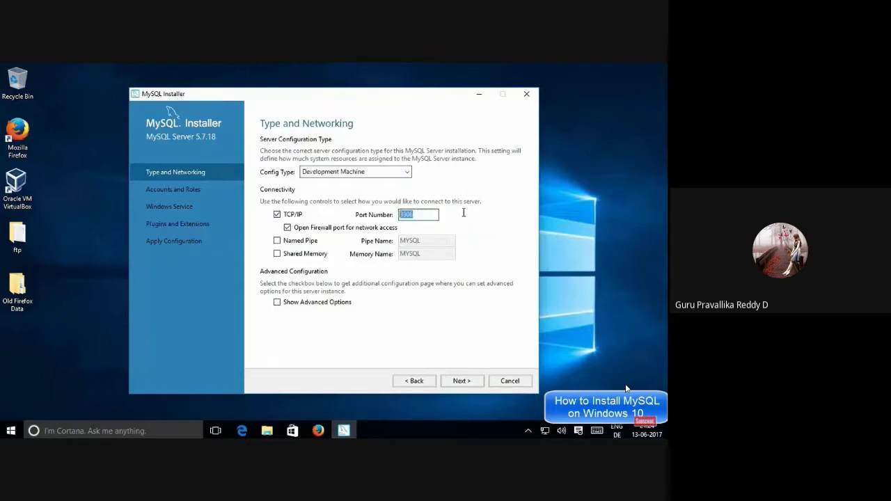
{"action": "left_click", "coordinate": [431, 217]}
Type the root account password in MySQL Root Password and again in Repeat Password
{"action": "left_click", "coordinate": [458, 380]}
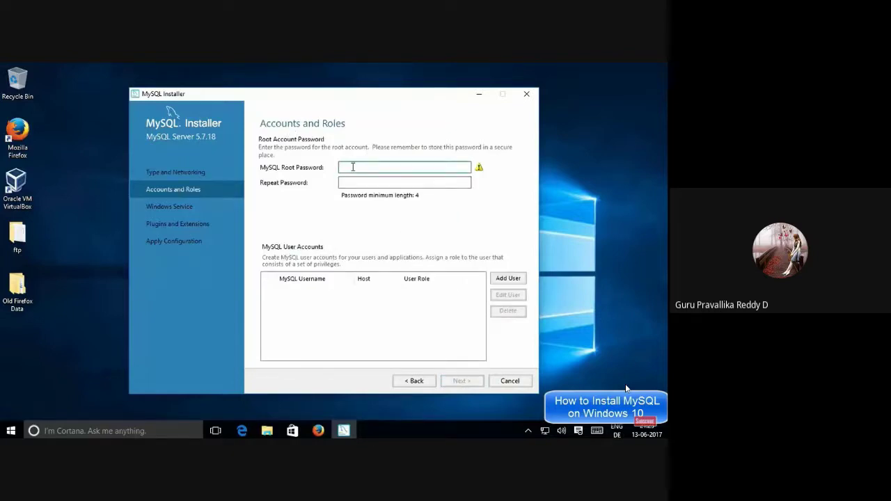
{"action": "type", "text": "root"}
{"action": "left_click", "coordinate": [358, 182]}
{"action": "type", "text": "root"}
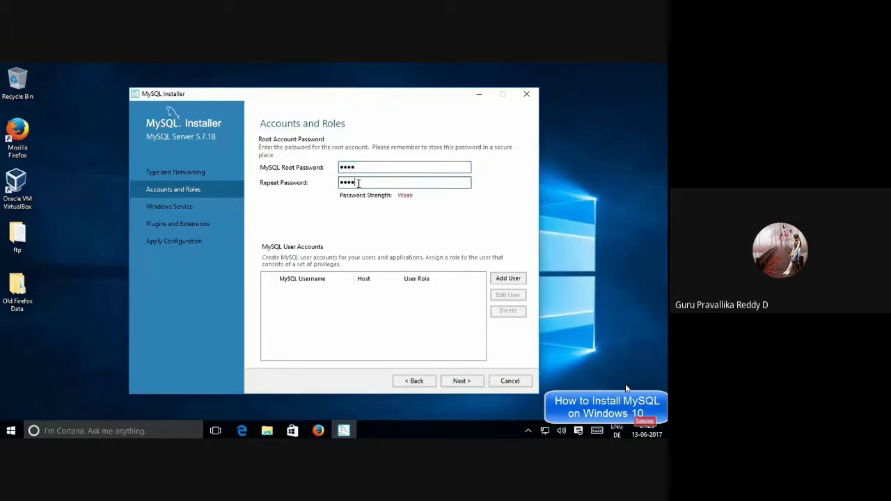
{"action": "key", "text": "shift+Tab"}
{"action": "key", "text": "Tab"}
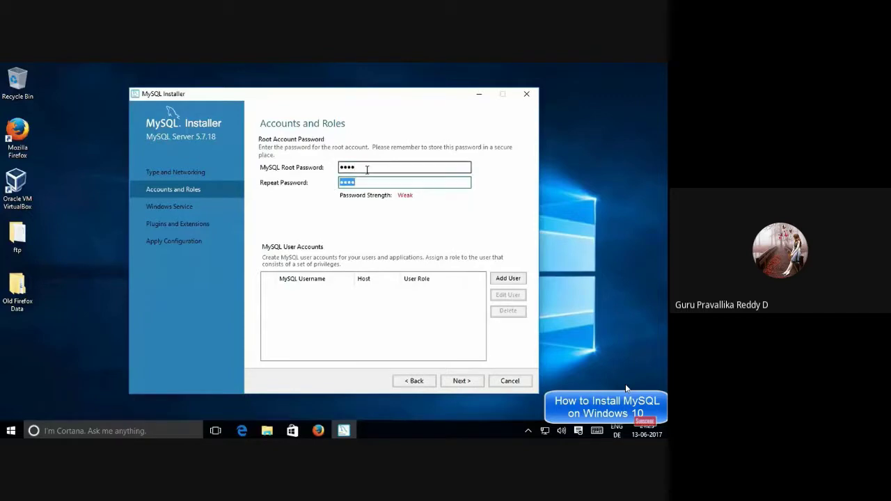
{"action": "left_click", "coordinate": [374, 169]}
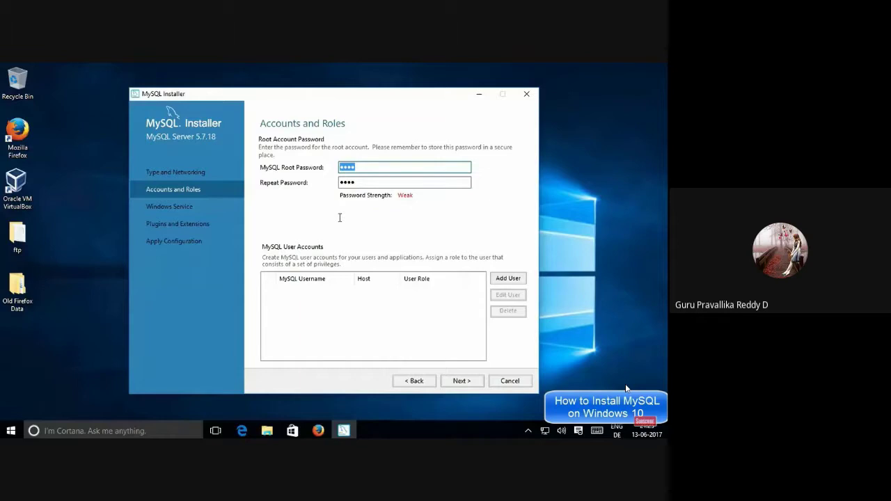
{"action": "left_click", "coordinate": [369, 183]}
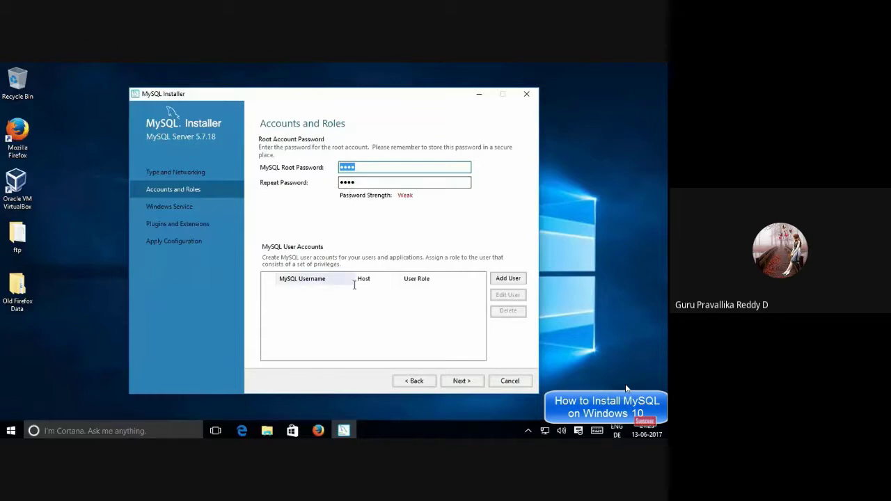
{"action": "left_click", "coordinate": [426, 300]}
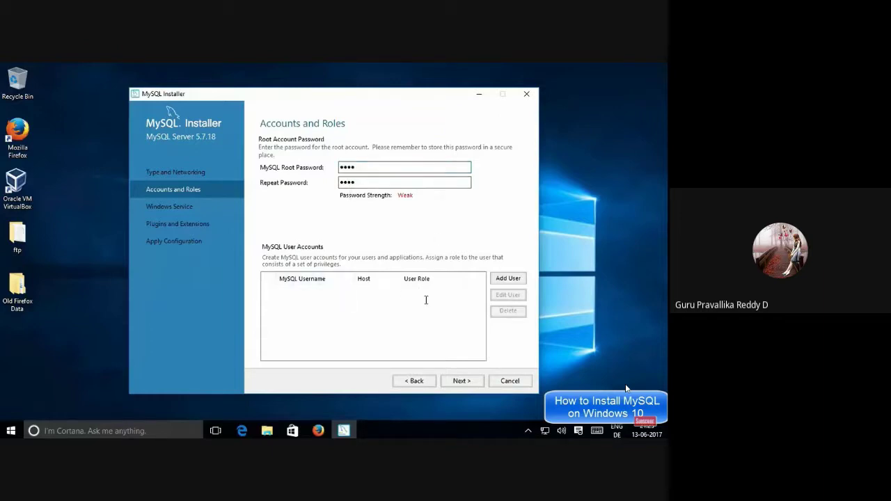
Add a new MySQL user 'codebind' with host All Hosts (%) and the DB Admin role
{"action": "left_click", "coordinate": [504, 278]}
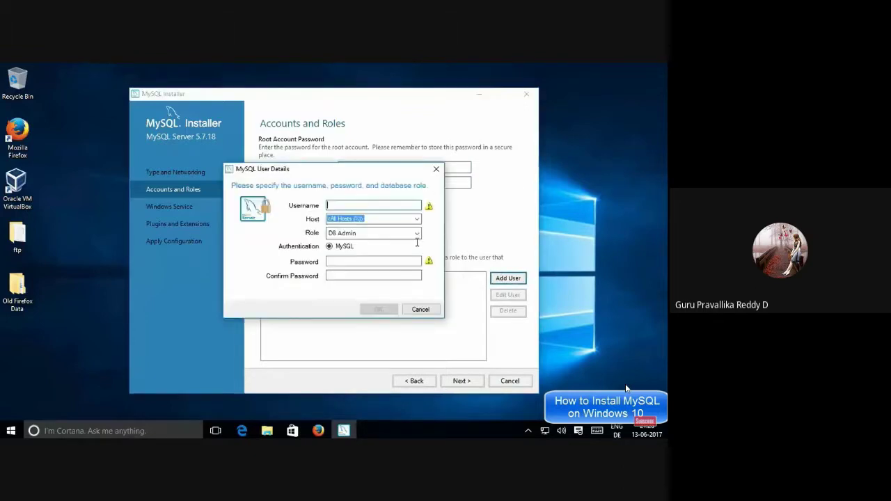
{"action": "type", "text": "core"}
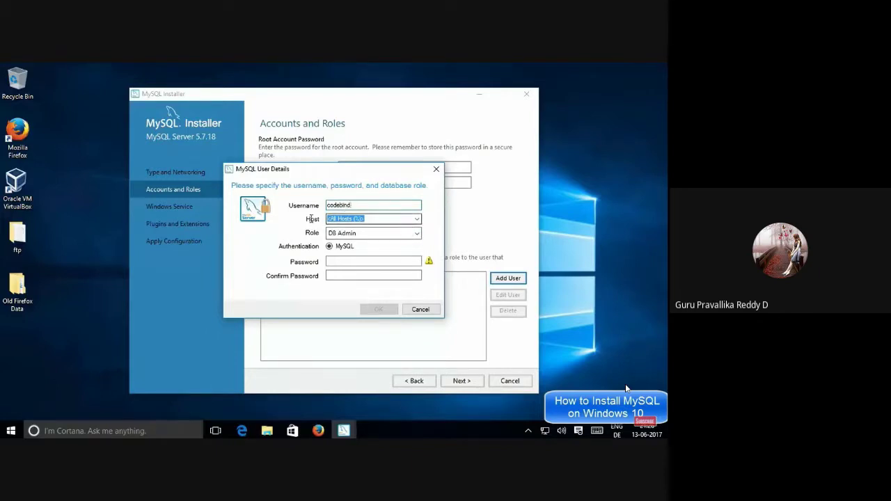
{"action": "left_click", "coordinate": [416, 219]}
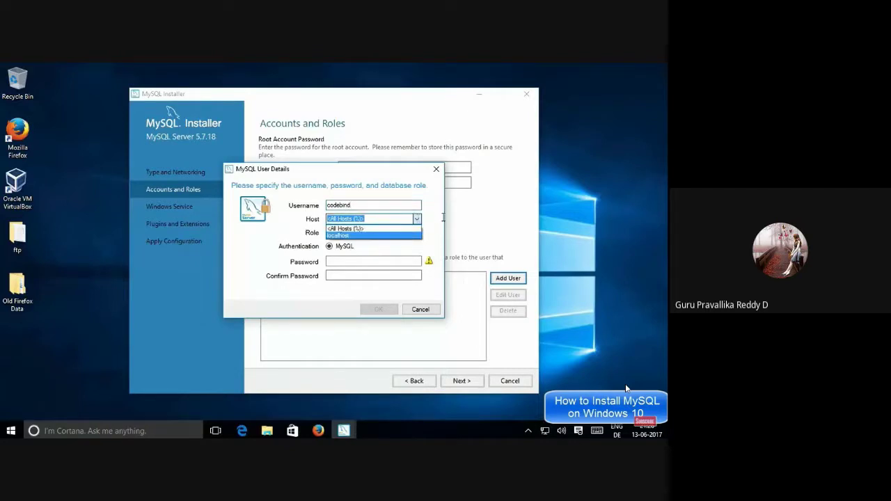
{"action": "left_click", "coordinate": [397, 220]}
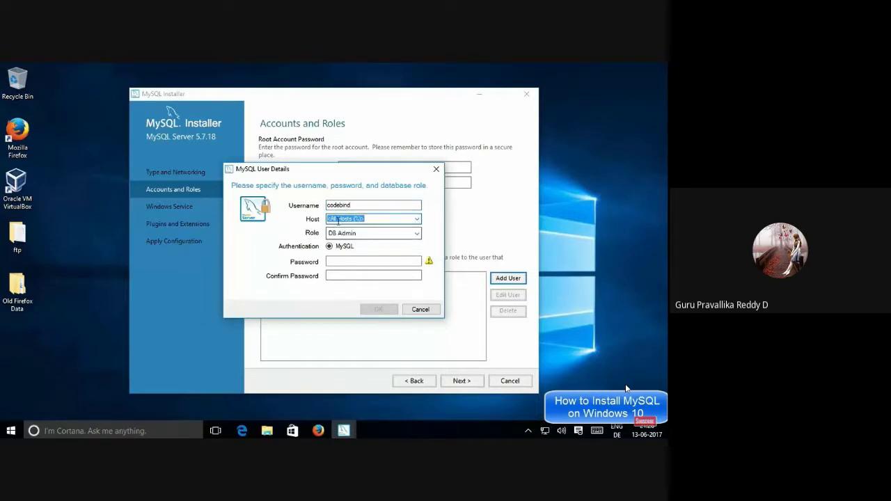
{"action": "left_click", "coordinate": [339, 232]}
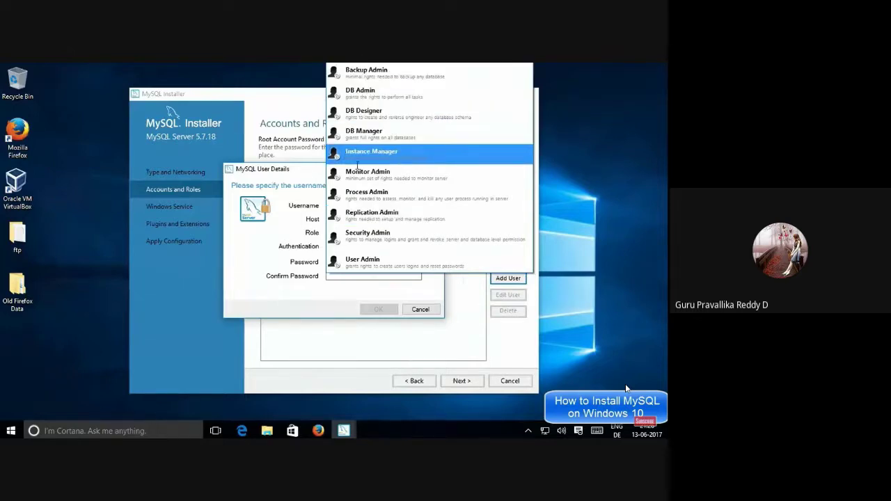
{"action": "left_click", "coordinate": [360, 90]}
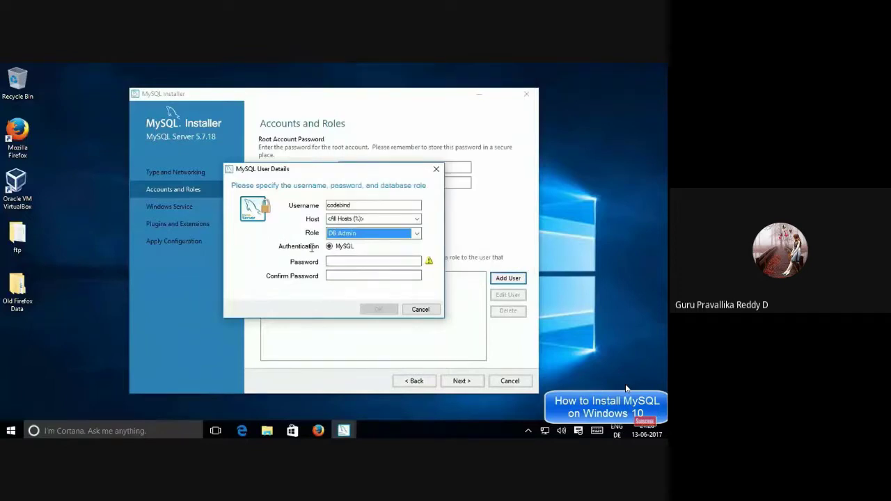
Enter and confirm the new user's password, then save the account
{"action": "left_click", "coordinate": [344, 262]}
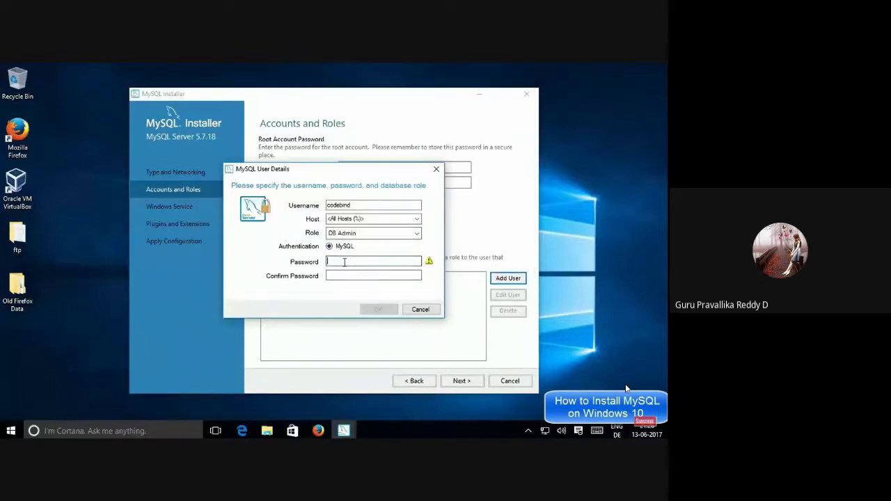
{"action": "left_click", "coordinate": [337, 276]}
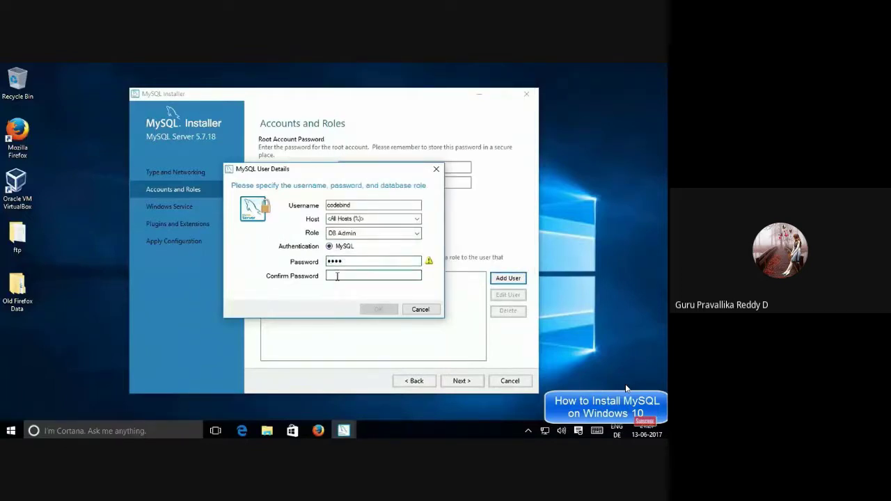
{"action": "type", "text": "root"}
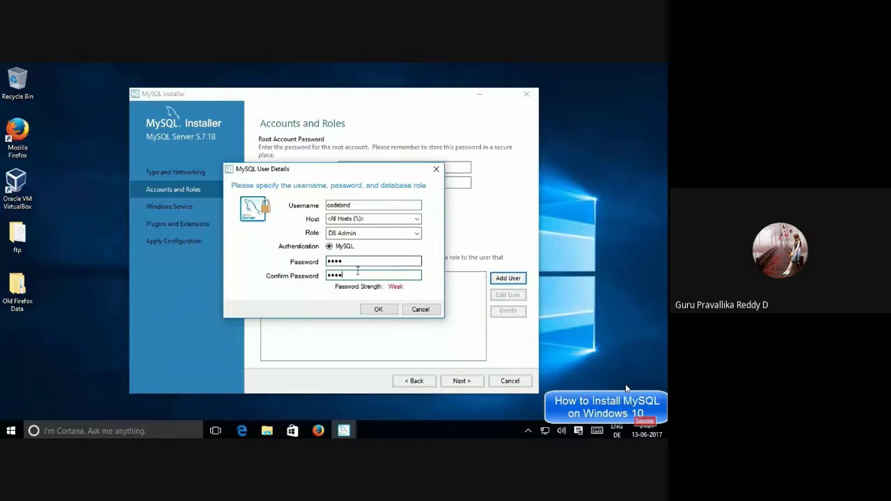
{"action": "left_click", "coordinate": [370, 309]}
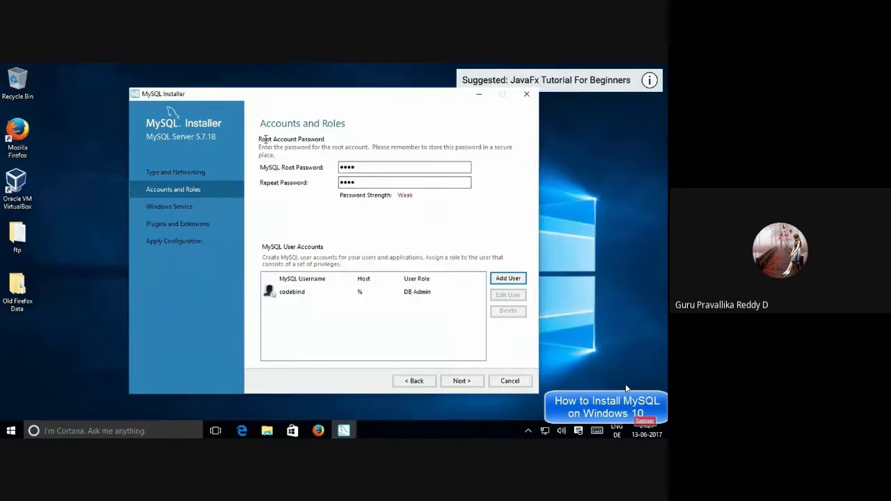
{"action": "left_click_drag", "start_coordinate": [362, 167], "coordinate": [334, 165]}
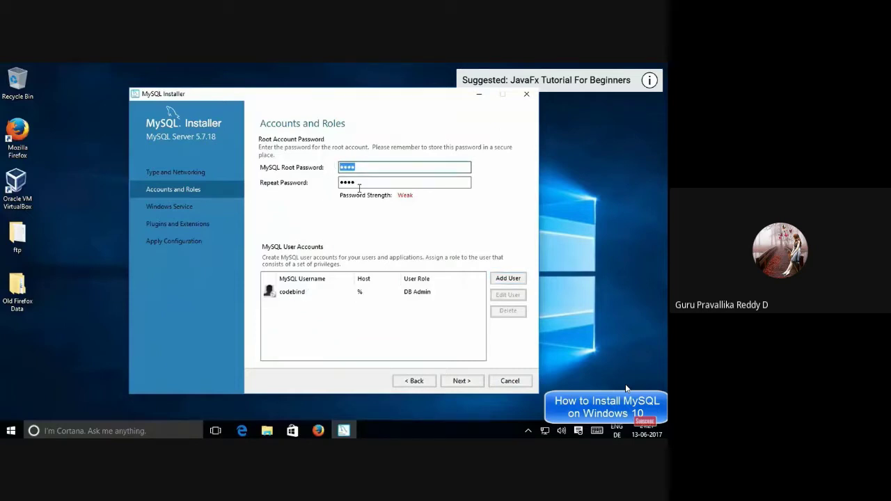
{"action": "left_click_drag", "start_coordinate": [358, 183], "coordinate": [346, 183]}
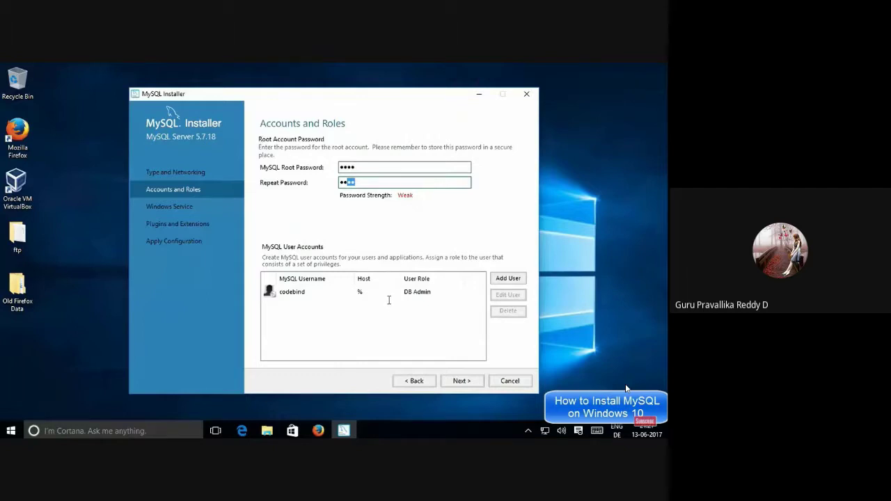
Keep Windows service MySQL57 and X Protocol disabled, advancing to Apply Configuration
{"action": "left_click", "coordinate": [460, 380]}
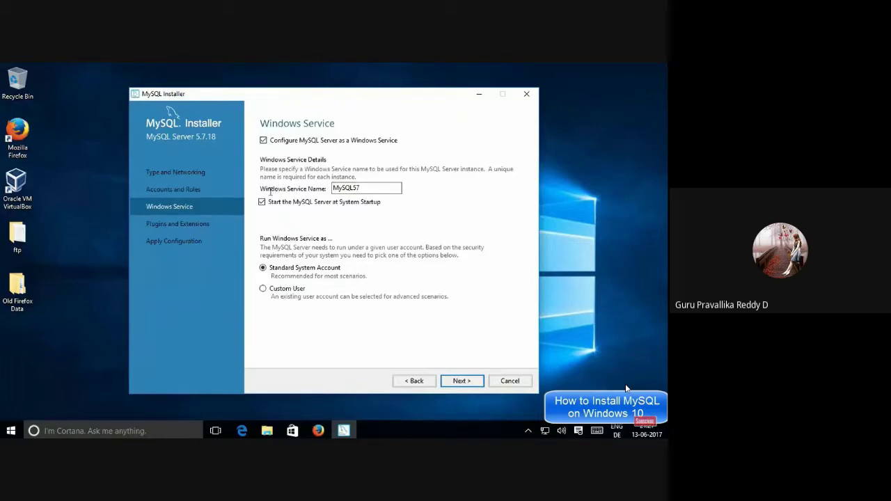
{"action": "double_click", "coordinate": [345, 188]}
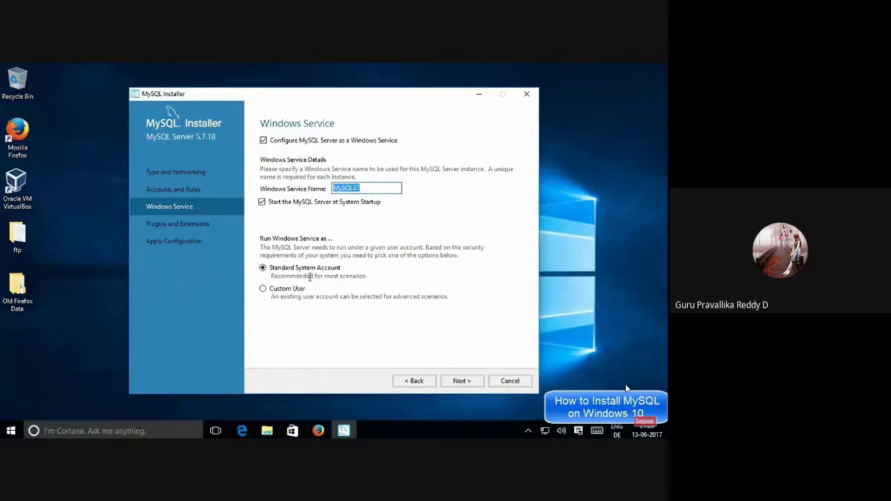
{"action": "left_click", "coordinate": [462, 381]}
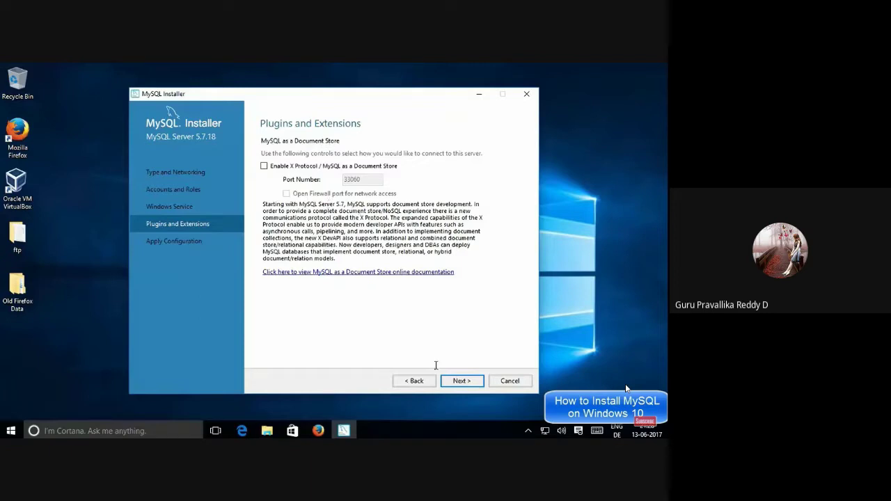
{"action": "left_click", "coordinate": [449, 383]}
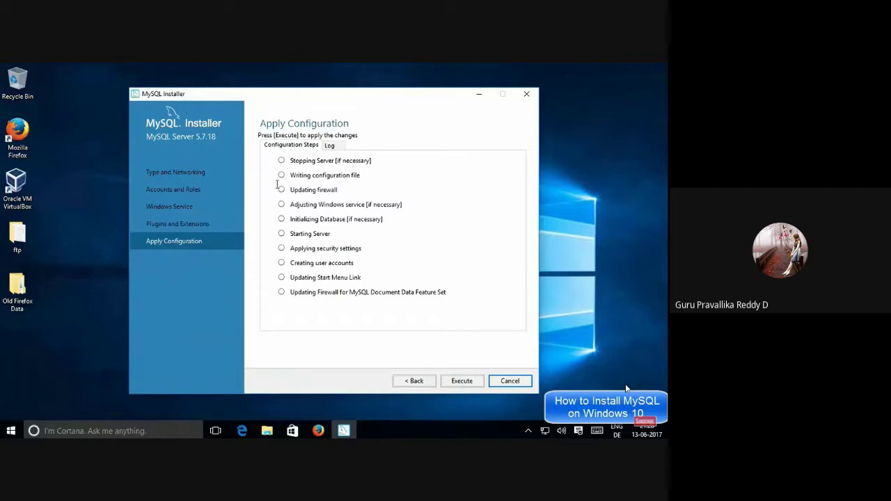
Execute the MySQL Server 5.7.18 configuration and finish once every step is checked
{"action": "left_click", "coordinate": [452, 381]}
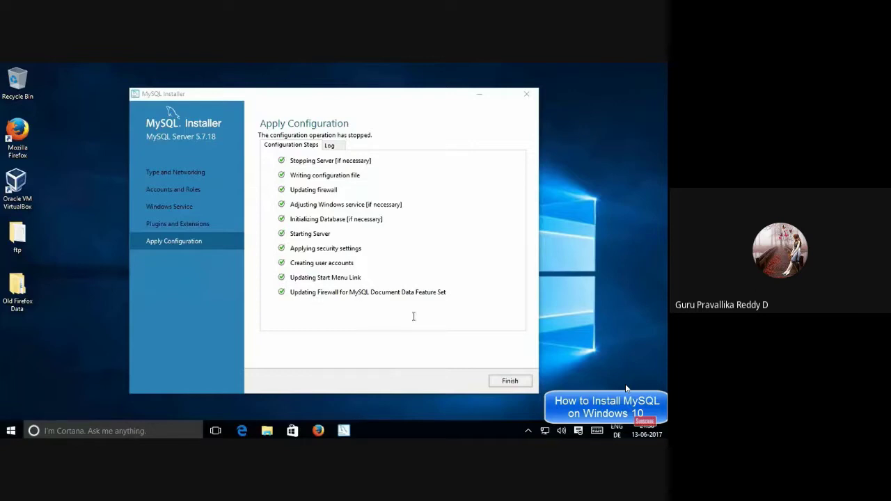
{"action": "left_click", "coordinate": [508, 380]}
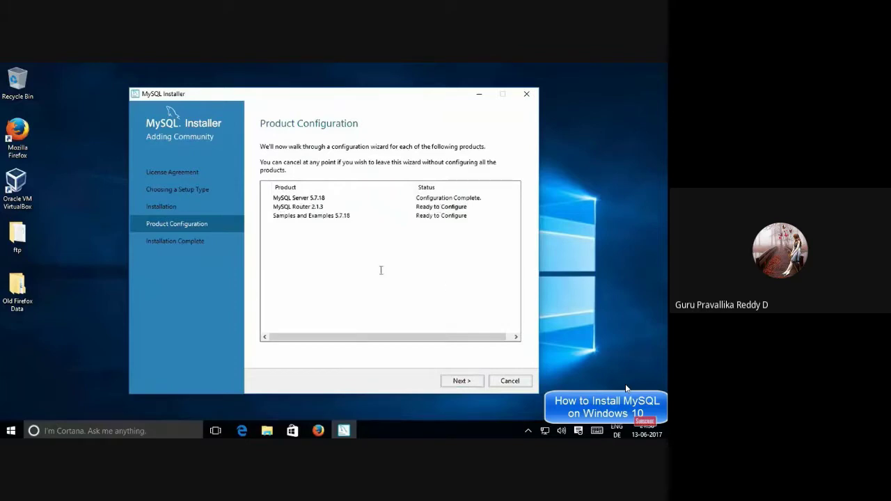
Finish MySQL Router setup, then configure Samples and Examples against MySQL Server 5.7.18 after checking root credentials
{"action": "left_click", "coordinate": [463, 380]}
{"action": "left_click", "coordinate": [463, 381]}
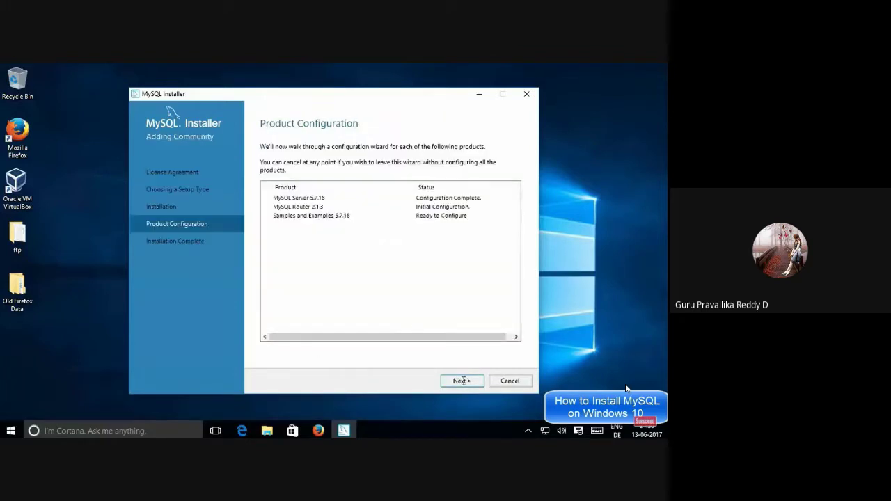
{"action": "left_click", "coordinate": [461, 381]}
{"action": "left_click", "coordinate": [313, 186]}
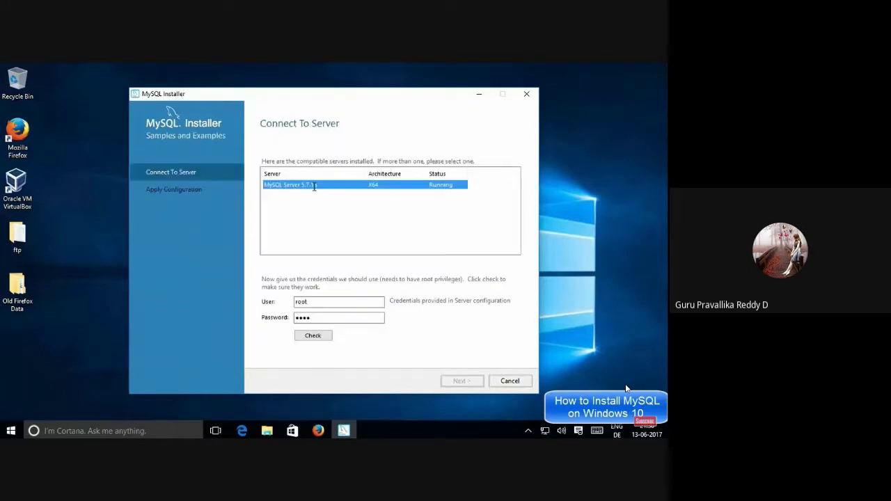
{"action": "left_click", "coordinate": [317, 336]}
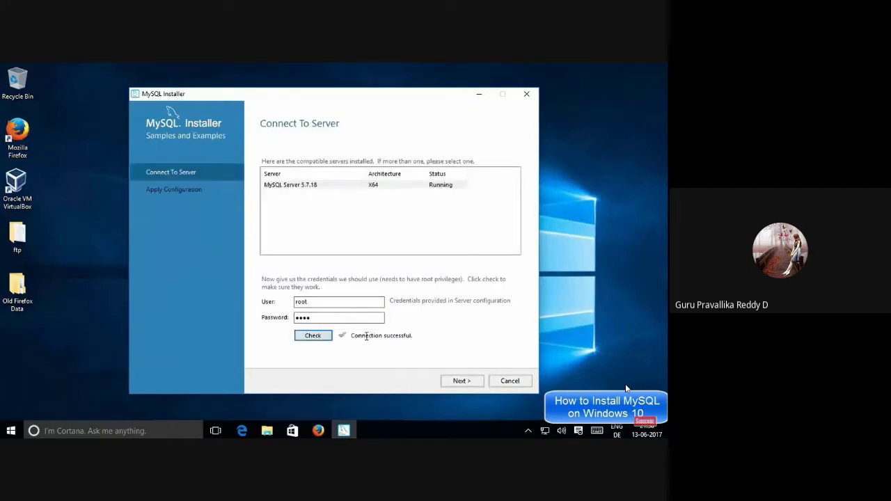
{"action": "left_click", "coordinate": [462, 381]}
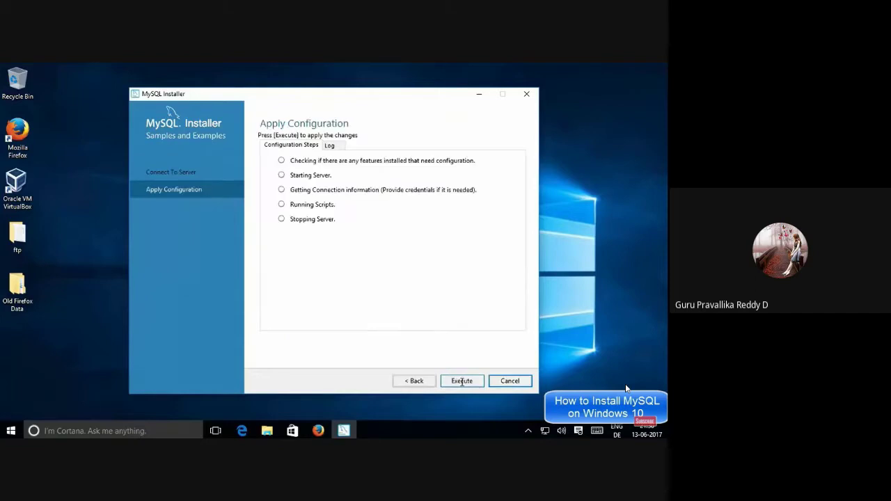
{"action": "left_click", "coordinate": [462, 381]}
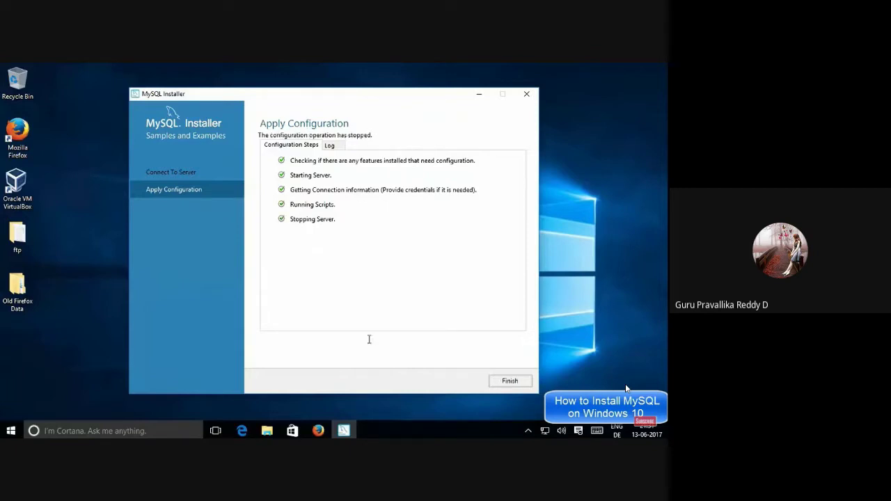
{"action": "left_click", "coordinate": [510, 381]}
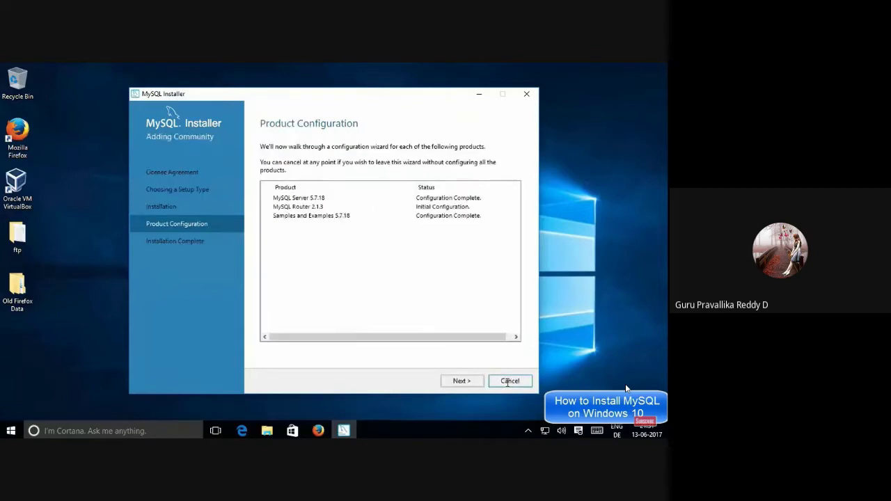
{"action": "left_click", "coordinate": [463, 381]}
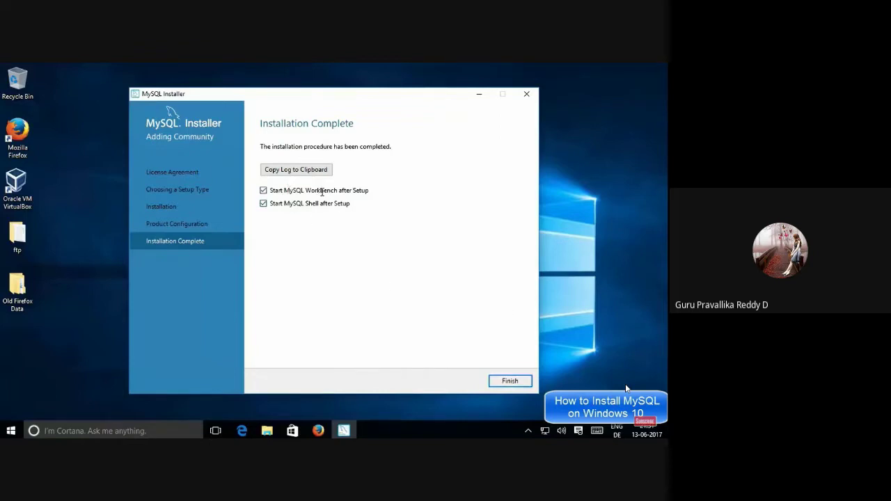
Finish the installation with Start MySQL Workbench after Setup left checked
{"action": "left_click", "coordinate": [506, 381]}
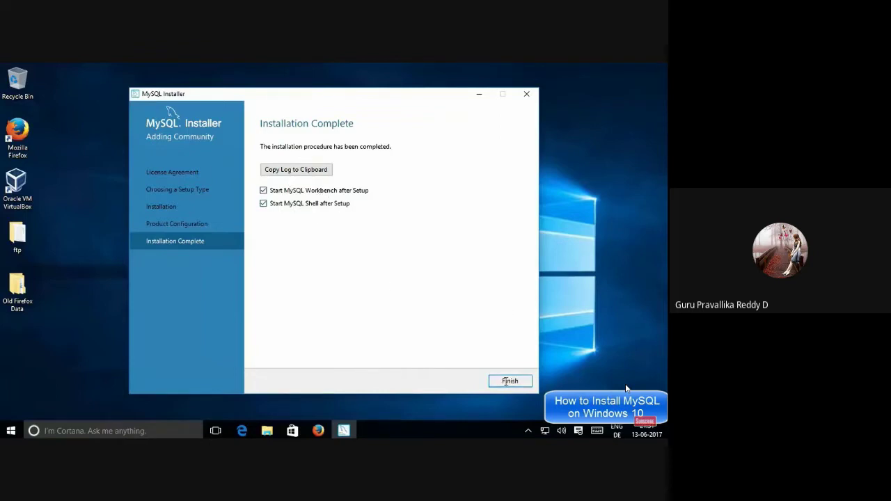